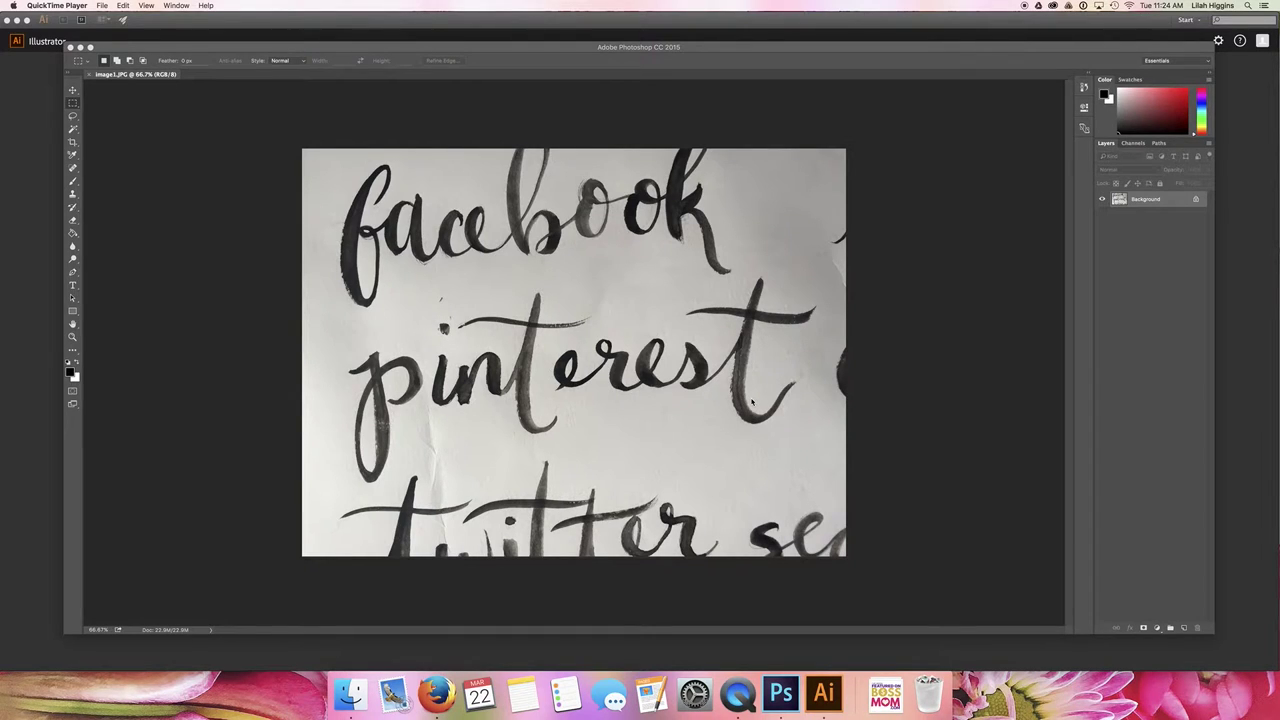
- Examine the brush strokes and paper texture of the photographed lettering up close around the word pinterest
left_click(752, 400)
scroll(755, 400, "up", 8)
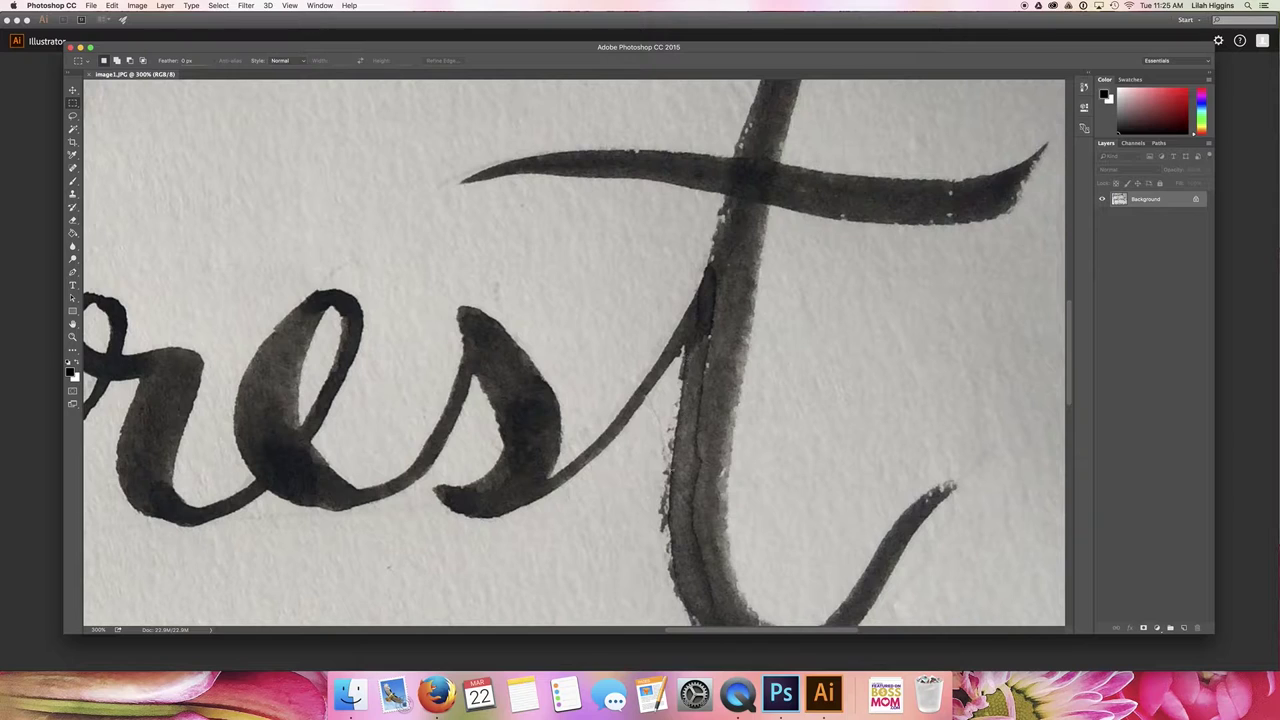
scroll(676, 389, "down", 8)
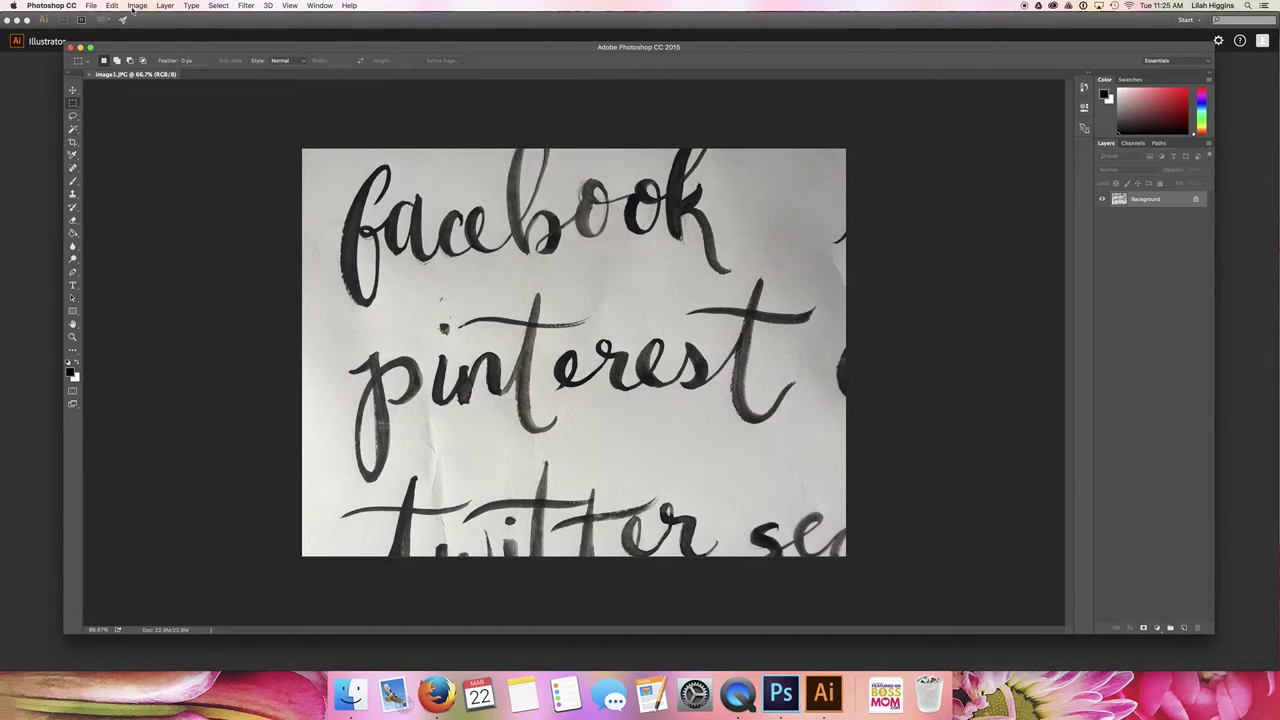
left_click(139, 6)
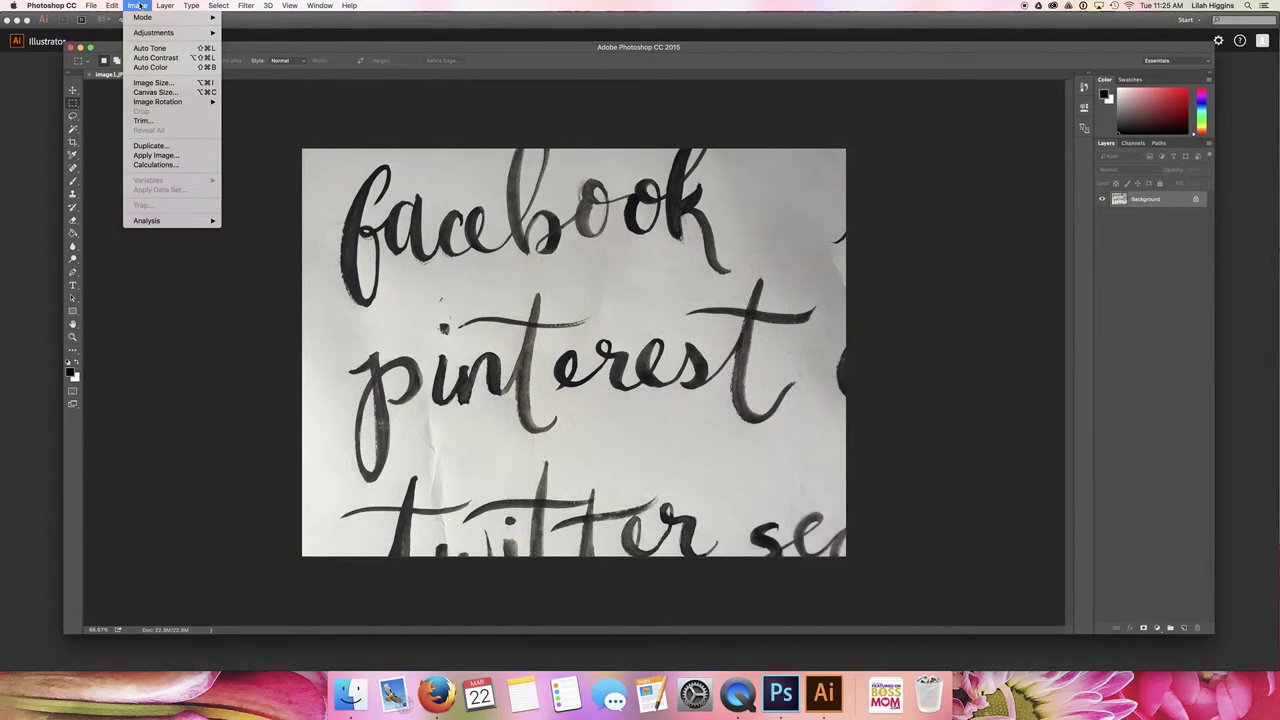
mouse_move(165, 33)
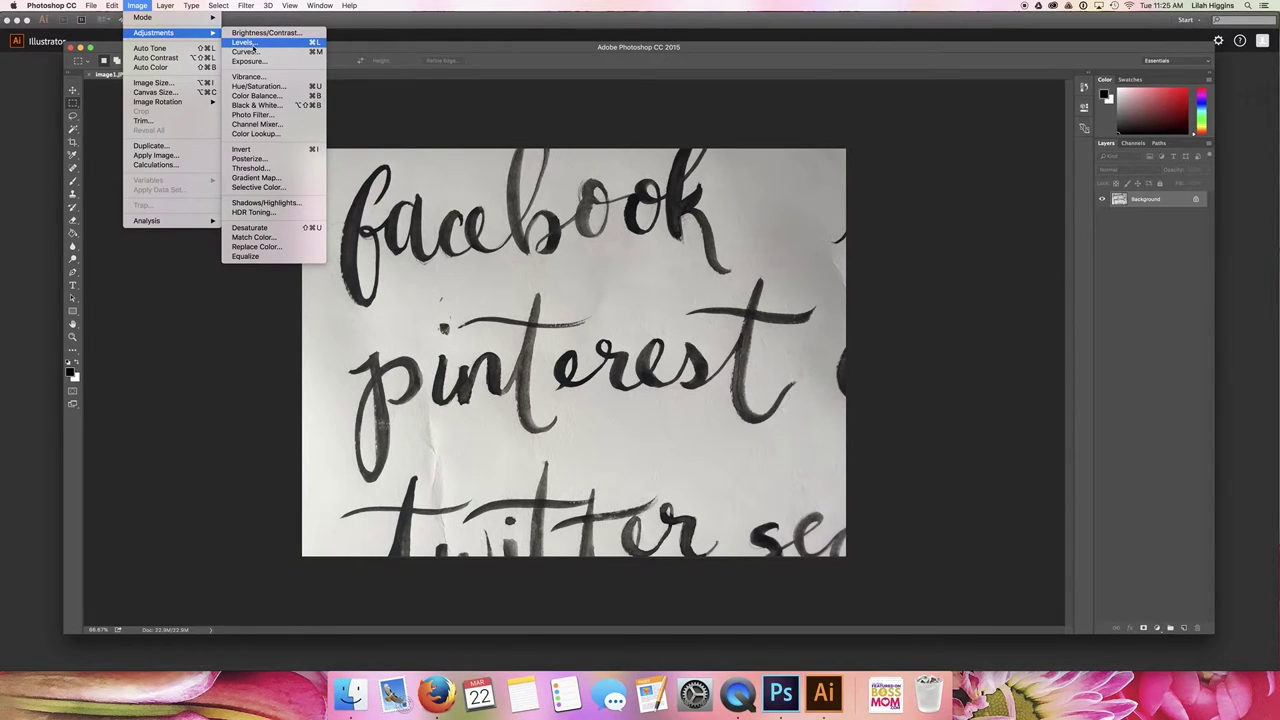
left_click(658, 443)
key("super+plus")
key("super+plus")
key("super+plus")
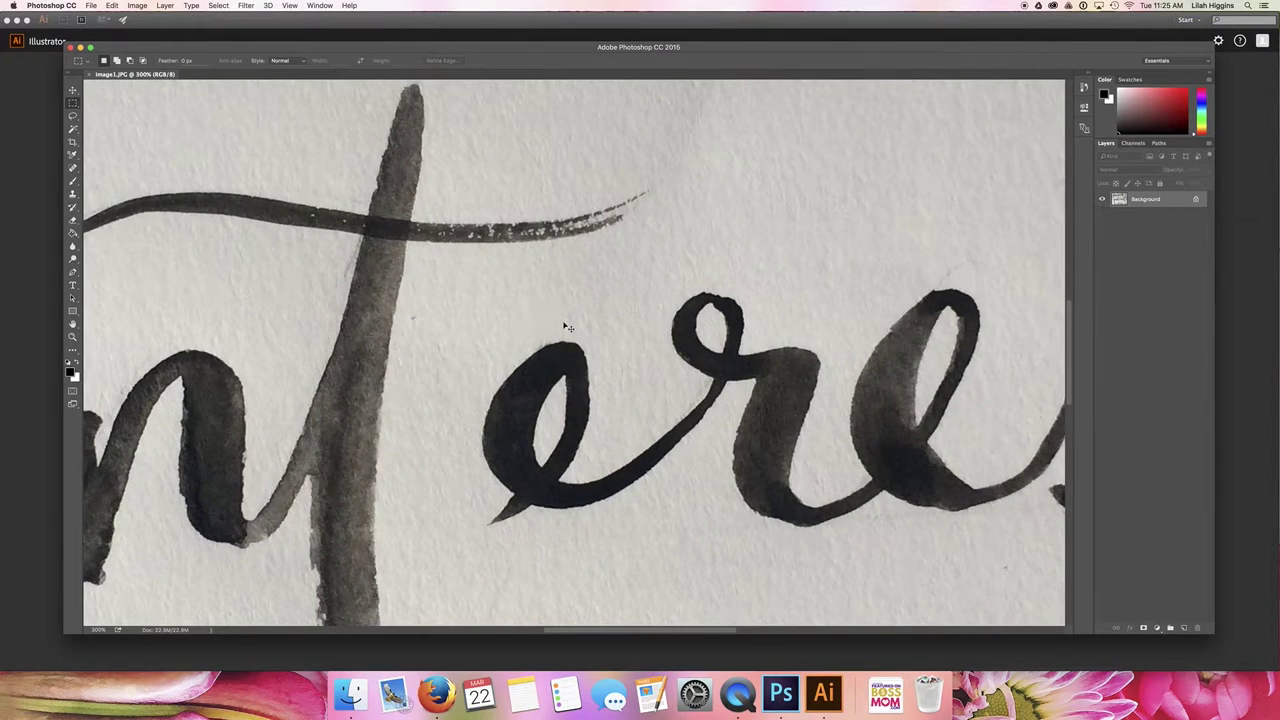
key("XF86AudioLowerVolume")
key("super+minus")
key("super+minus")
key("super+minus")
key("super+minus")
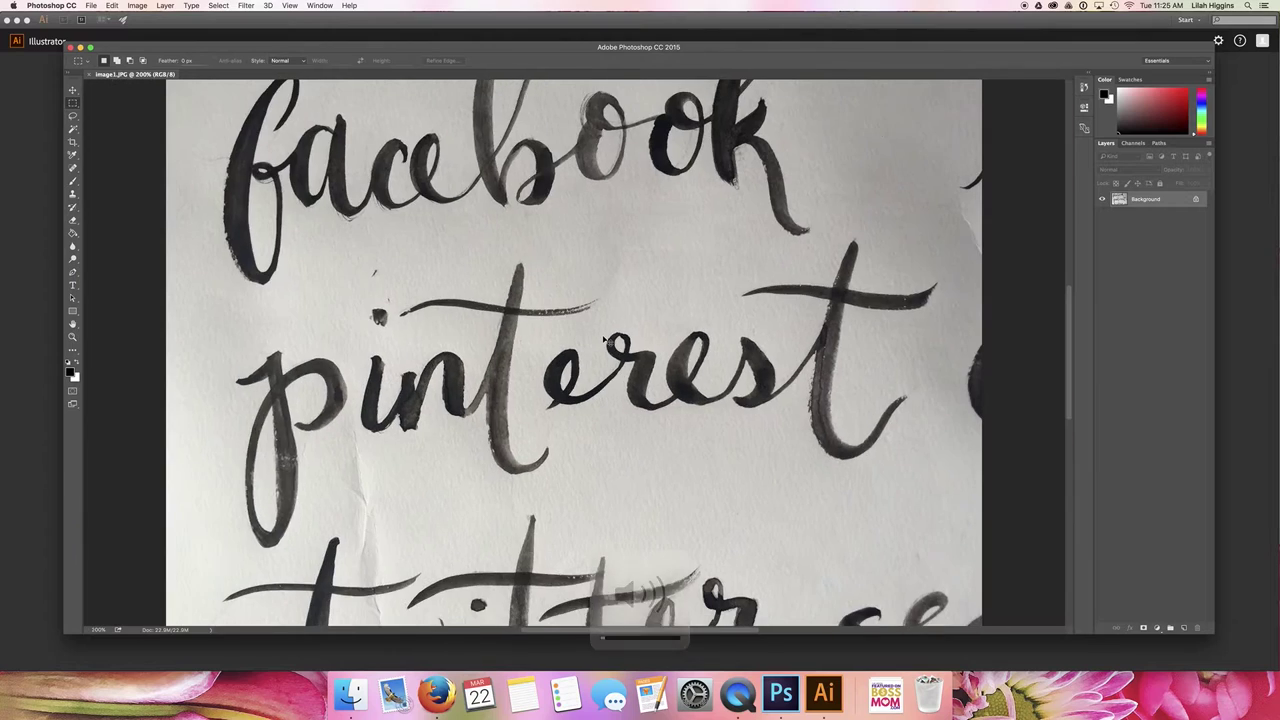
key("XF86AudioMute")
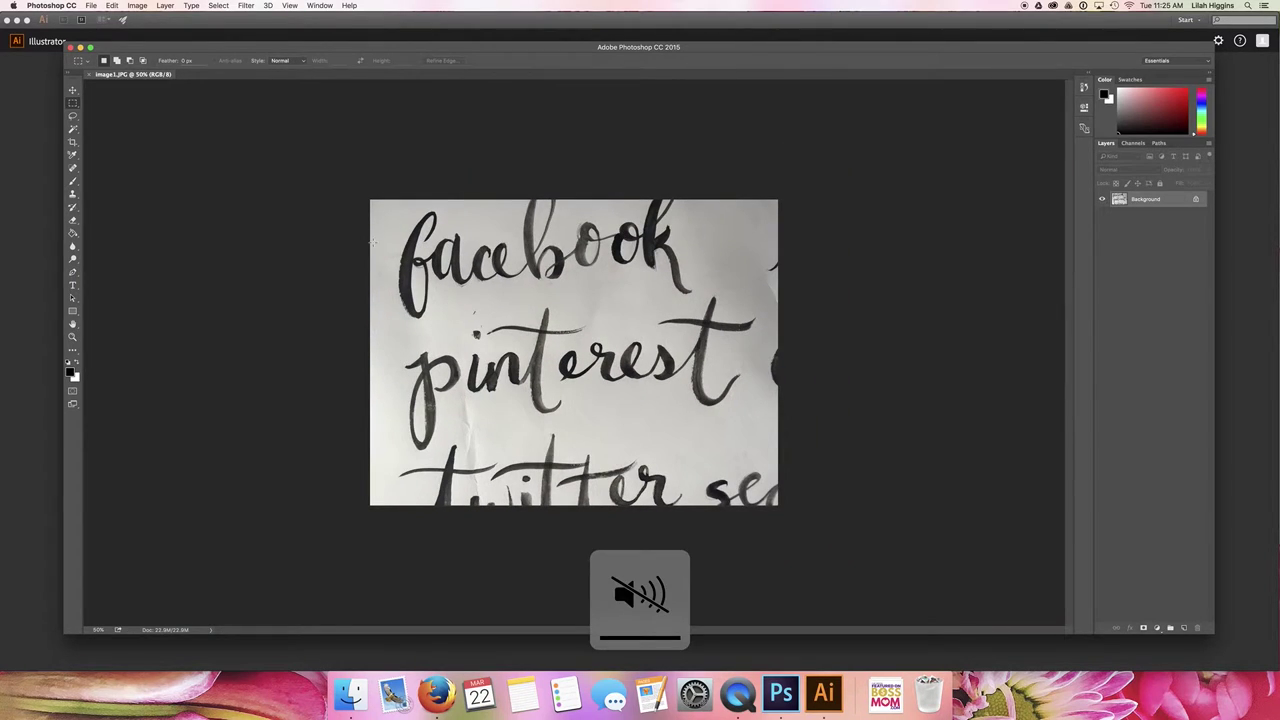
- Apply a Brightness/Contrast adjustment to the lettering photo with brightness 74 and contrast 8
left_click(140, 5)
mouse_move(154, 33)
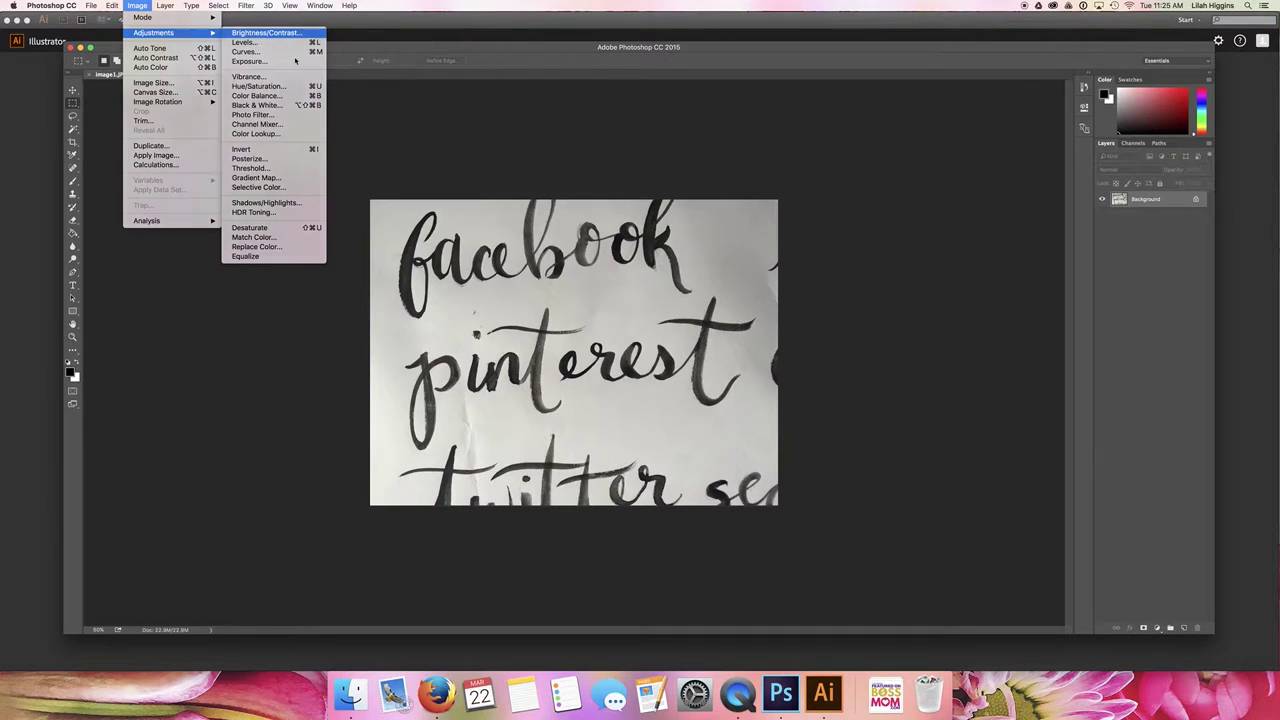
left_click(262, 32)
left_click_drag(616, 314, 758, 269)
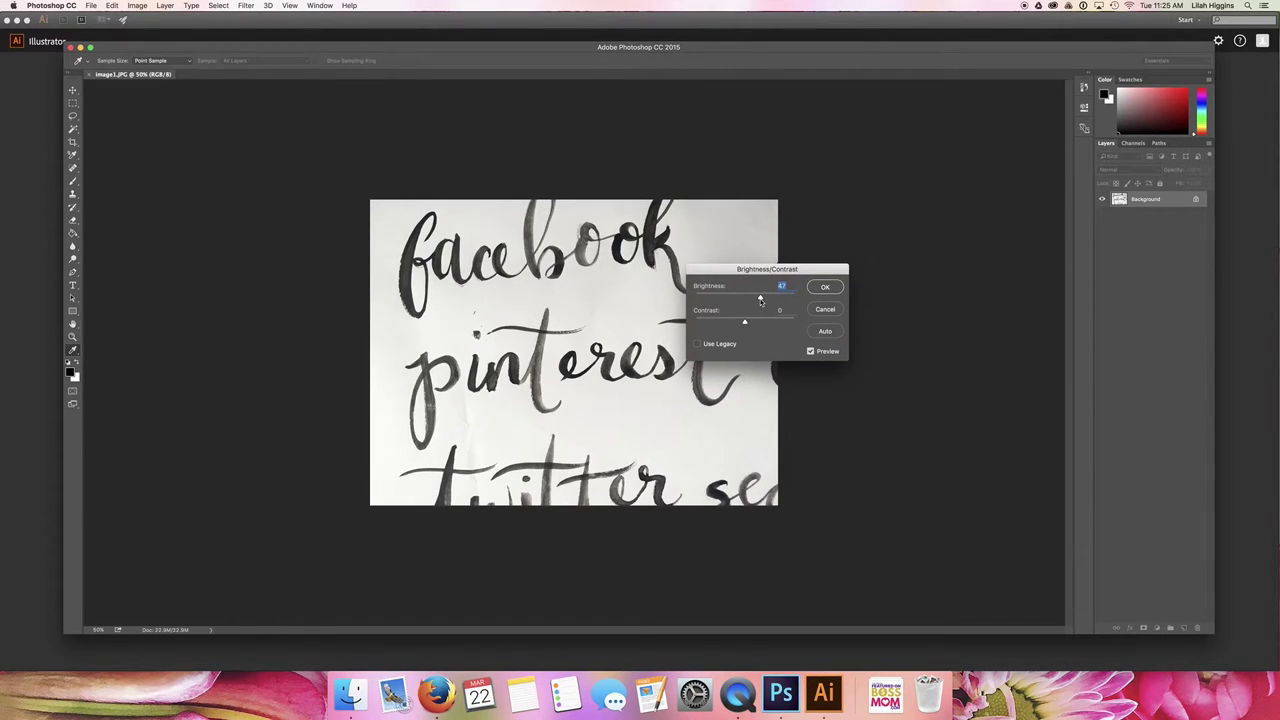
mouse_move(760, 300)
left_mouse_down()
mouse_move(747, 326)
mouse_move(769, 299)
left_mouse_up()
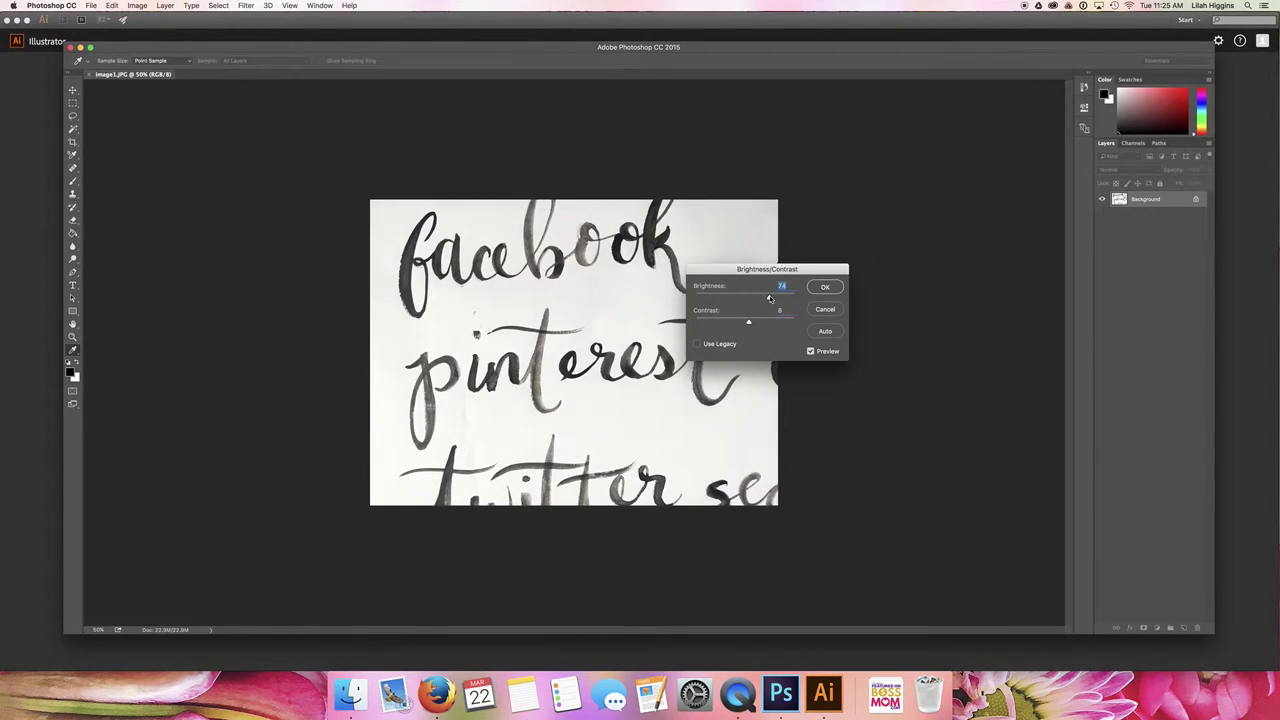
left_click(825, 288)
- Desaturate the lettering photo to remove its colour tint
key("m")
left_click(137, 5)
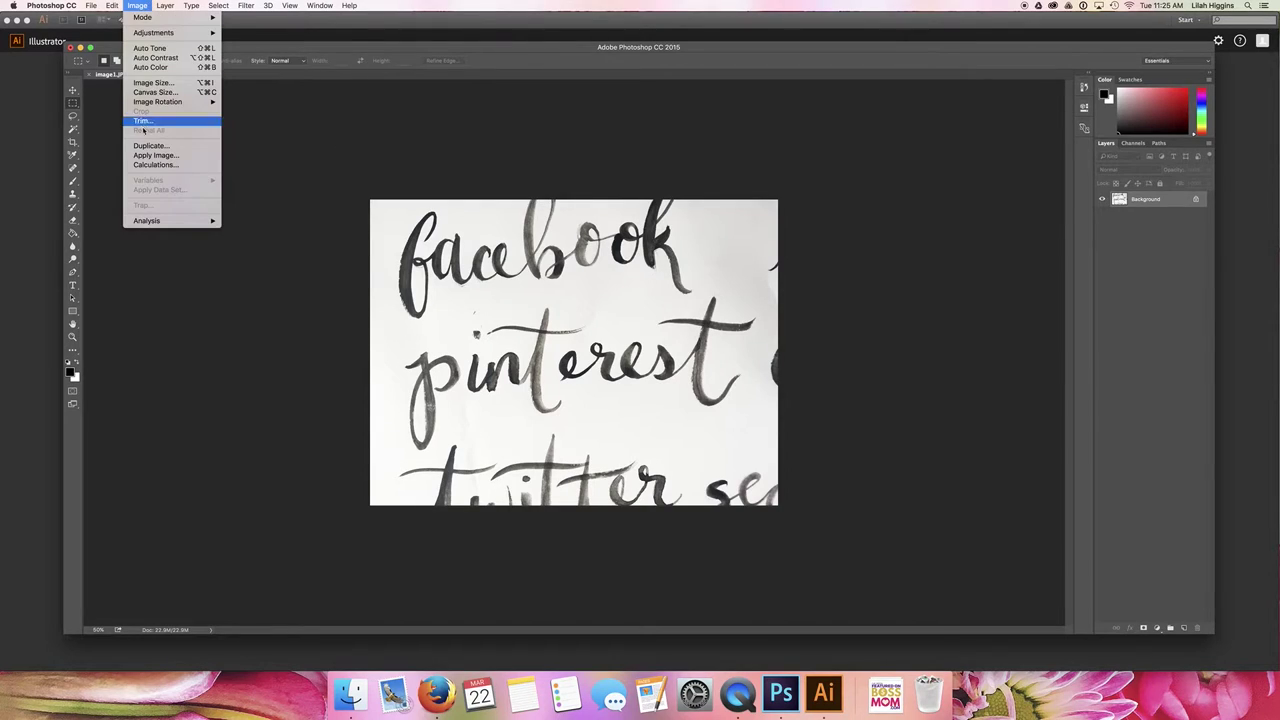
left_click(237, 259)
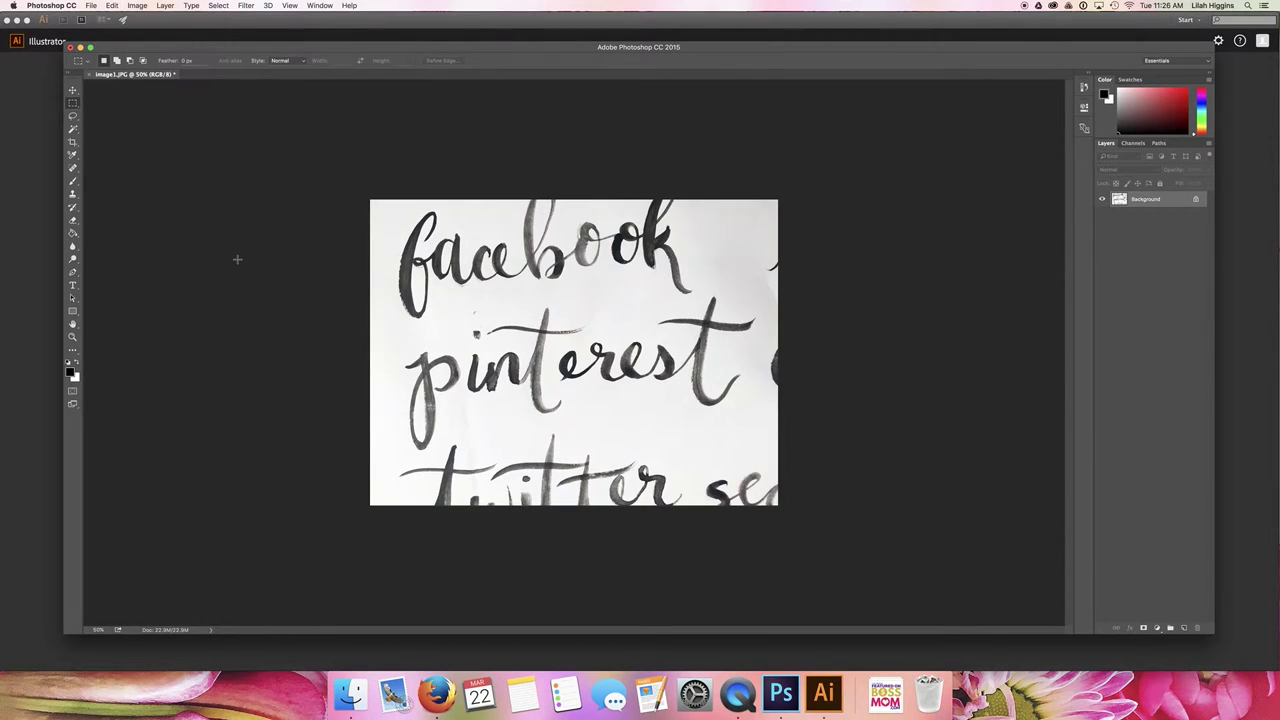
- Whiten the paper with a Levels adjustment, setting the white input level to 228 and shifting the midtone point lighter
left_click(137, 5)
mouse_move(153, 32)
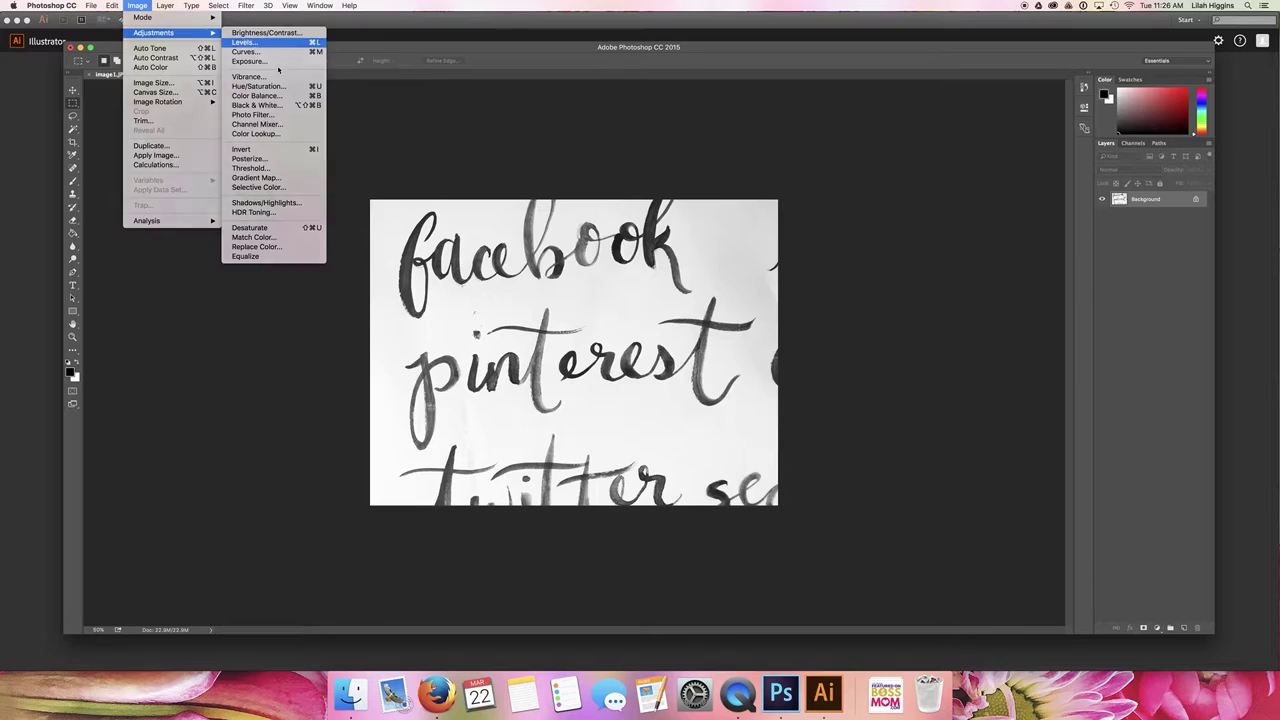
left_click(240, 42)
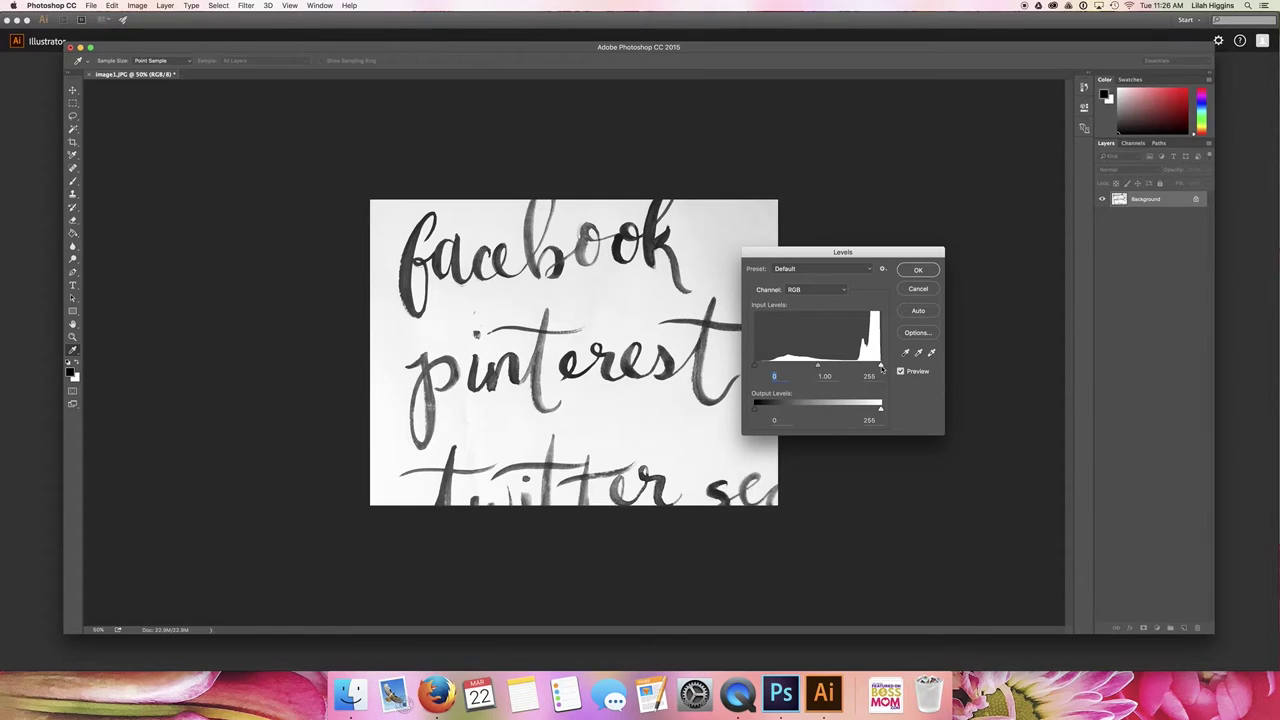
left_click_drag(881, 366, 876, 366)
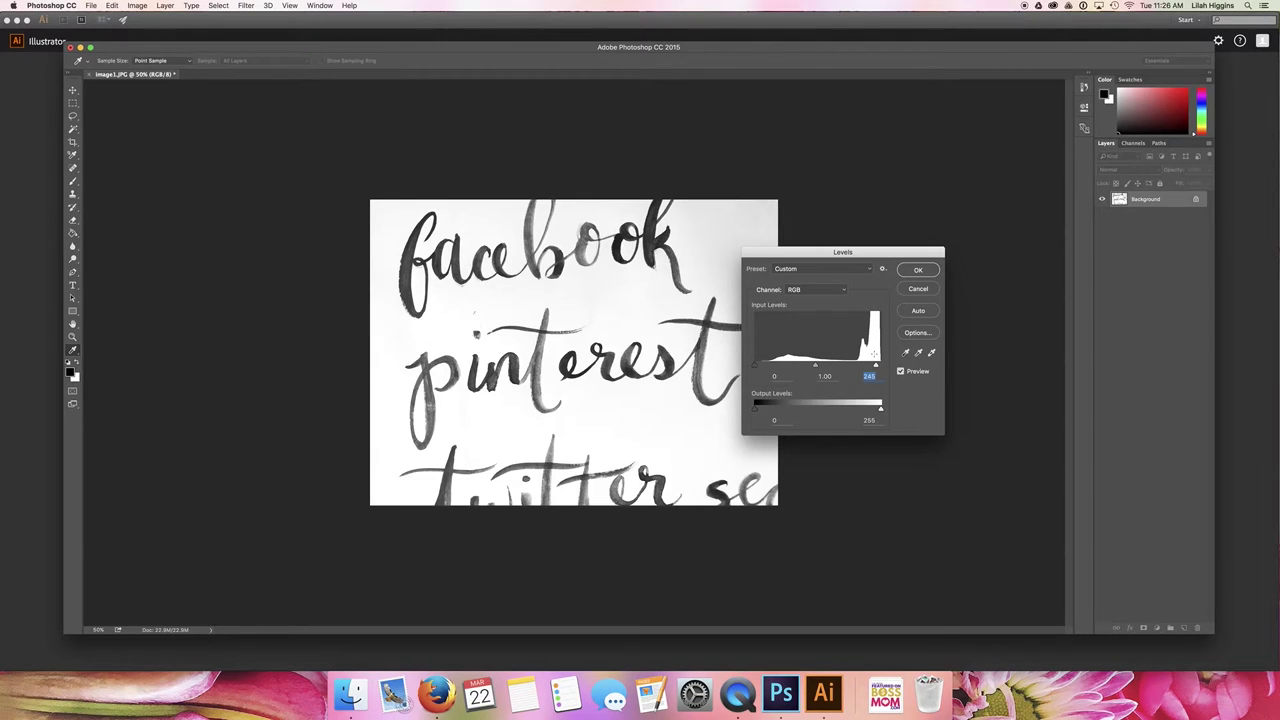
mouse_move(875, 366)
left_mouse_down()
mouse_move(818, 367)
mouse_move(867, 366)
left_mouse_up()
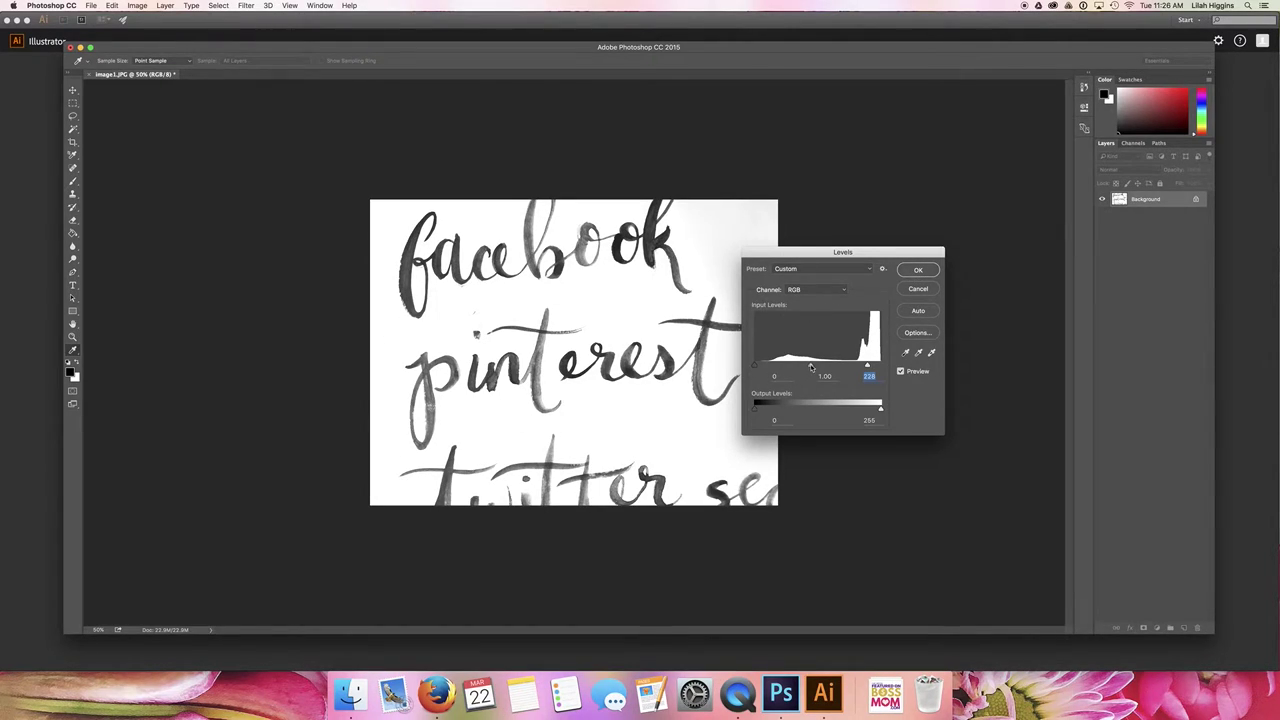
mouse_move(811, 368)
left_mouse_down()
mouse_move(840, 367)
mouse_move(803, 367)
left_mouse_up()
left_click(917, 270)
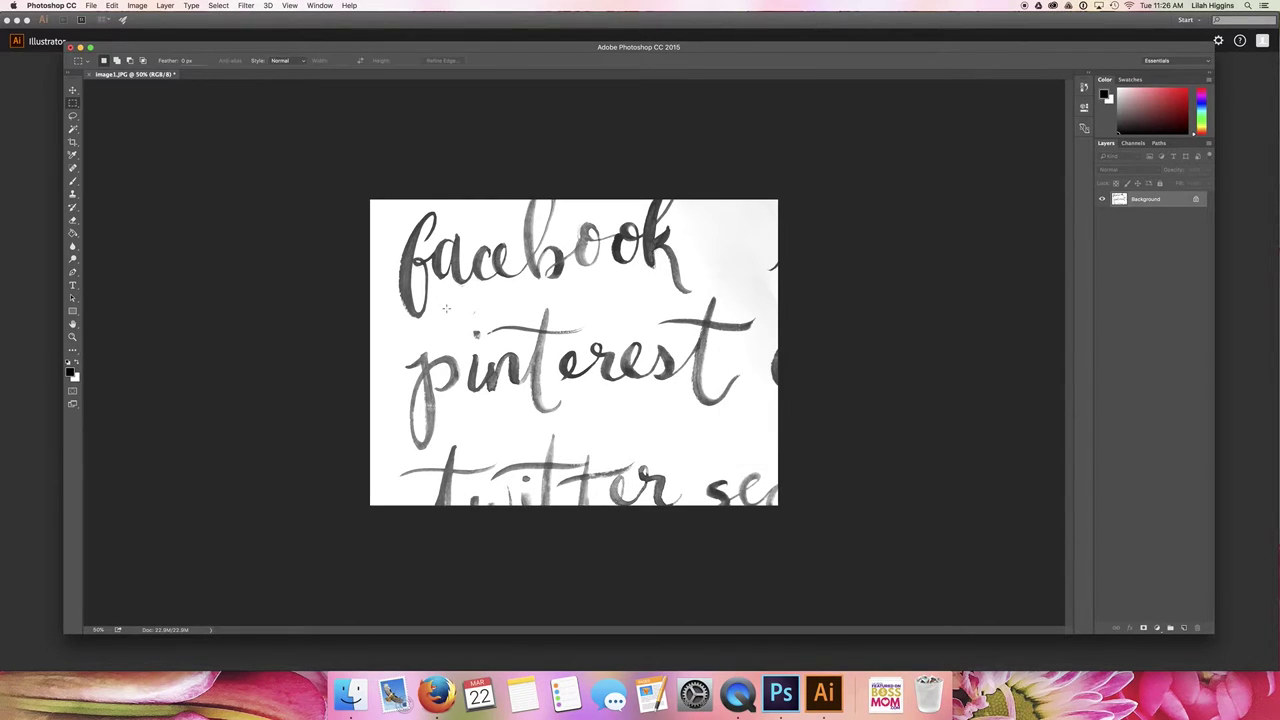
- Apply a Curves adjustment with an extra point in the upper curve and the white end point lowered to output 229
left_click(162, 8)
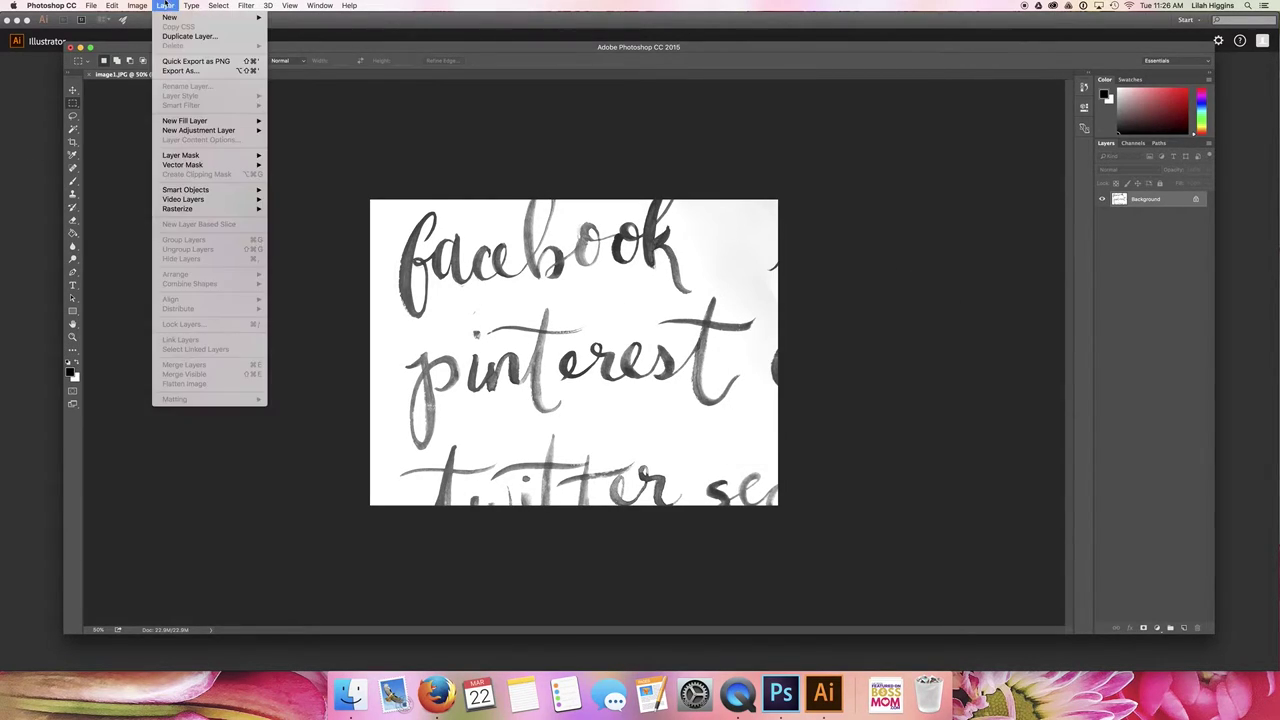
mouse_move(137, 6)
mouse_move(153, 33)
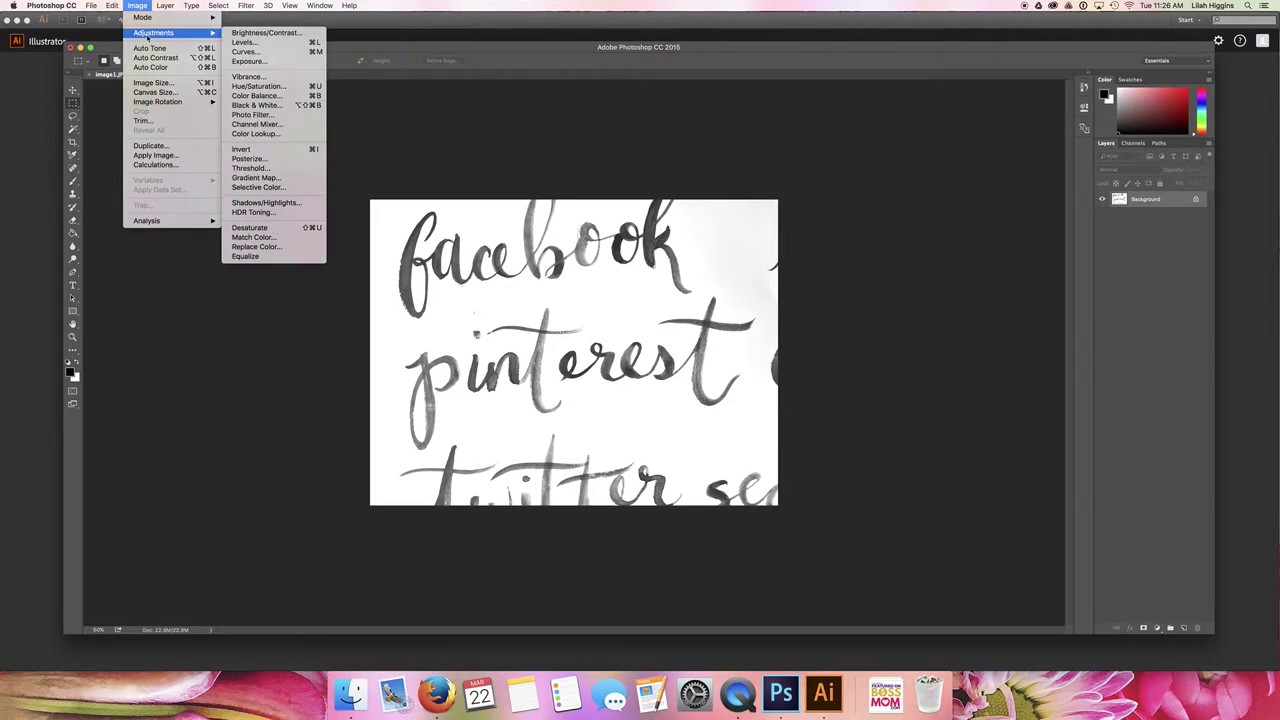
left_click(245, 52)
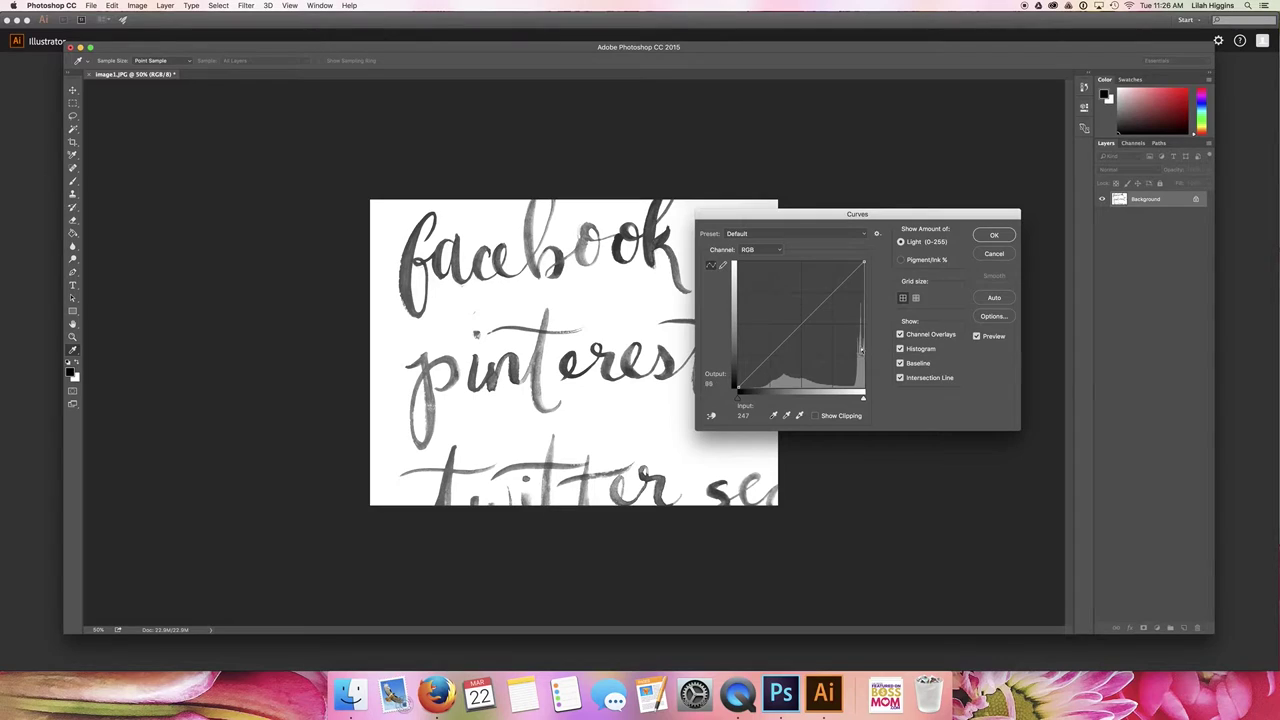
left_click(838, 290)
mouse_move(864, 262)
left_mouse_down()
mouse_move(864, 289)
mouse_move(864, 274)
left_mouse_up()
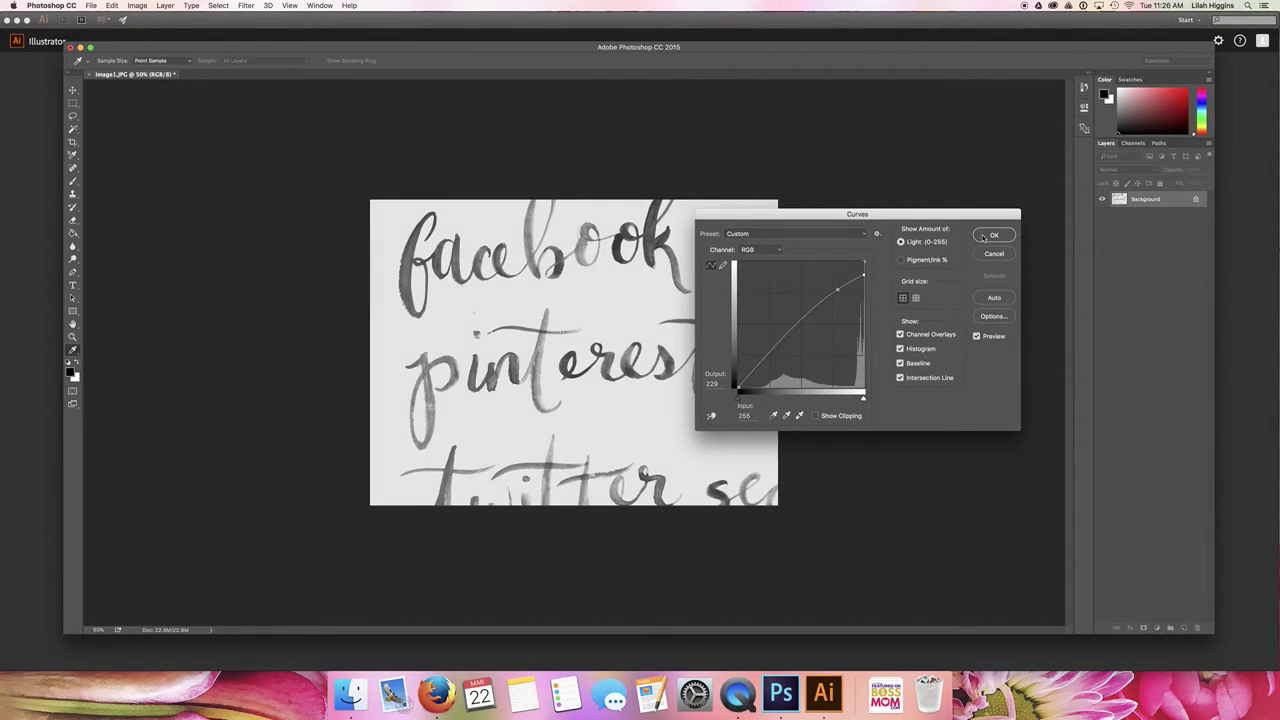
left_click(993, 235)
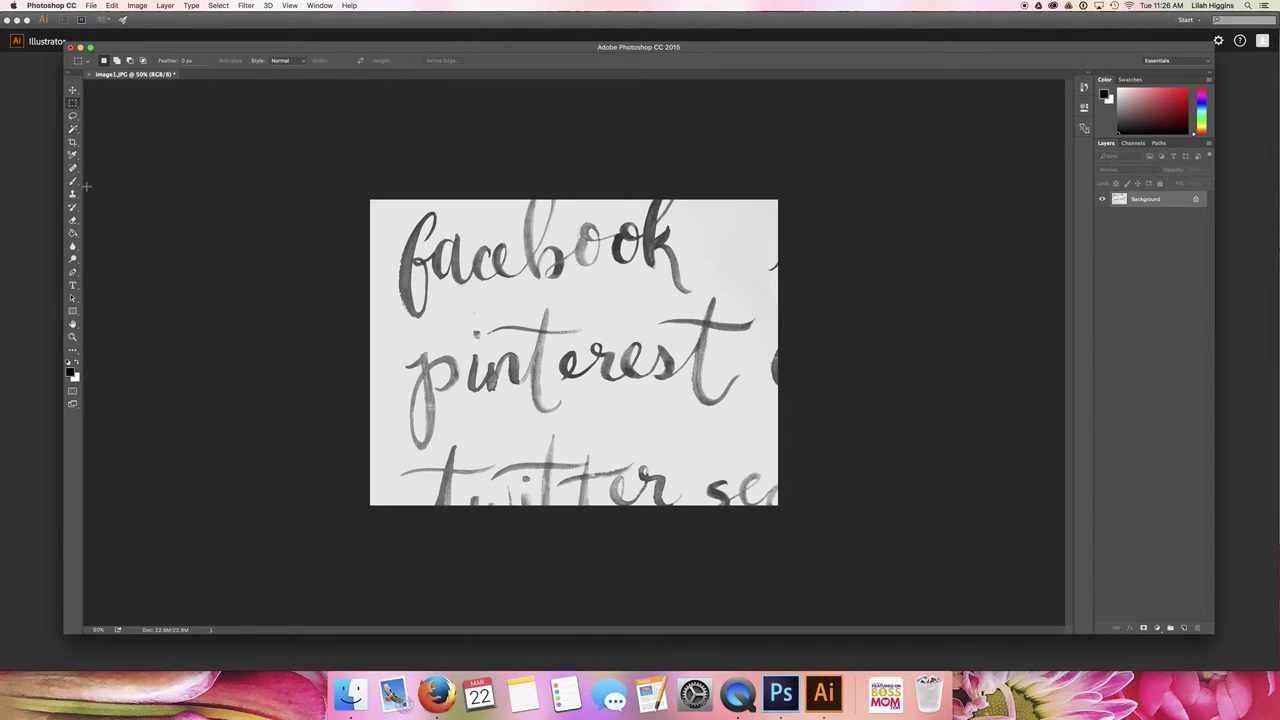
- Darken the image slightly with another Brightness/Contrast adjustment
left_click(137, 5)
mouse_move(145, 33)
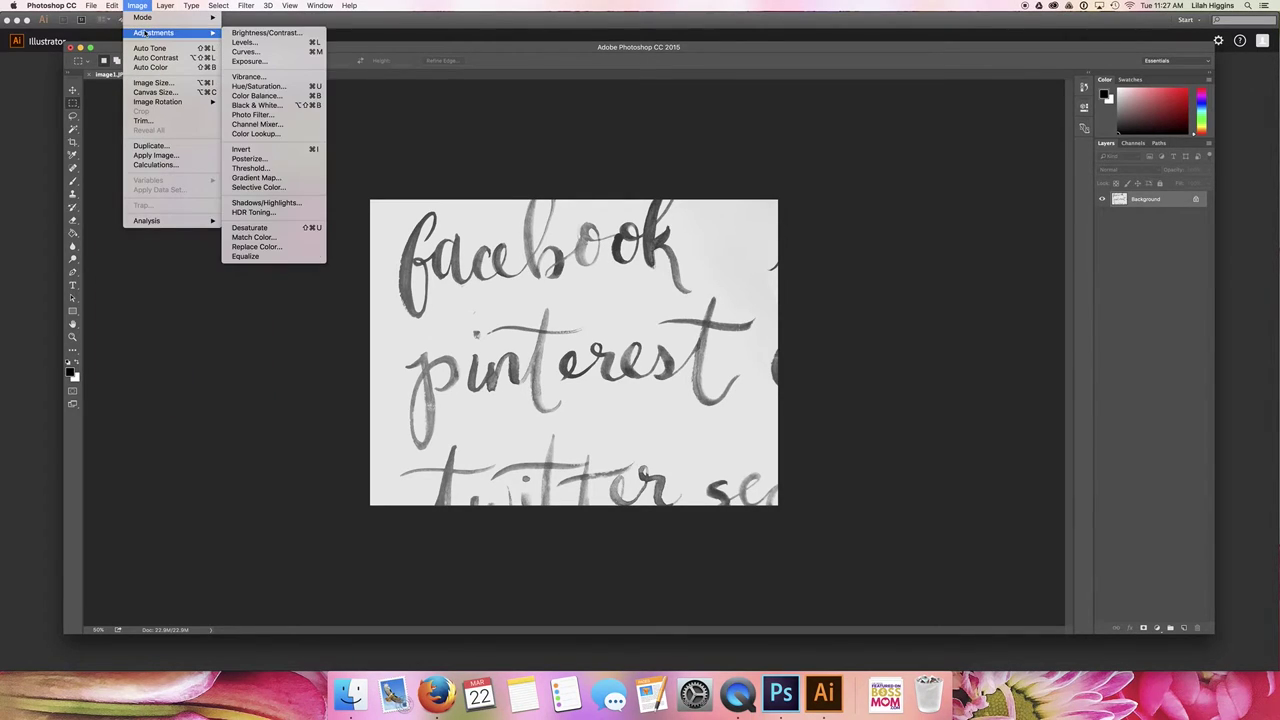
left_click(266, 33)
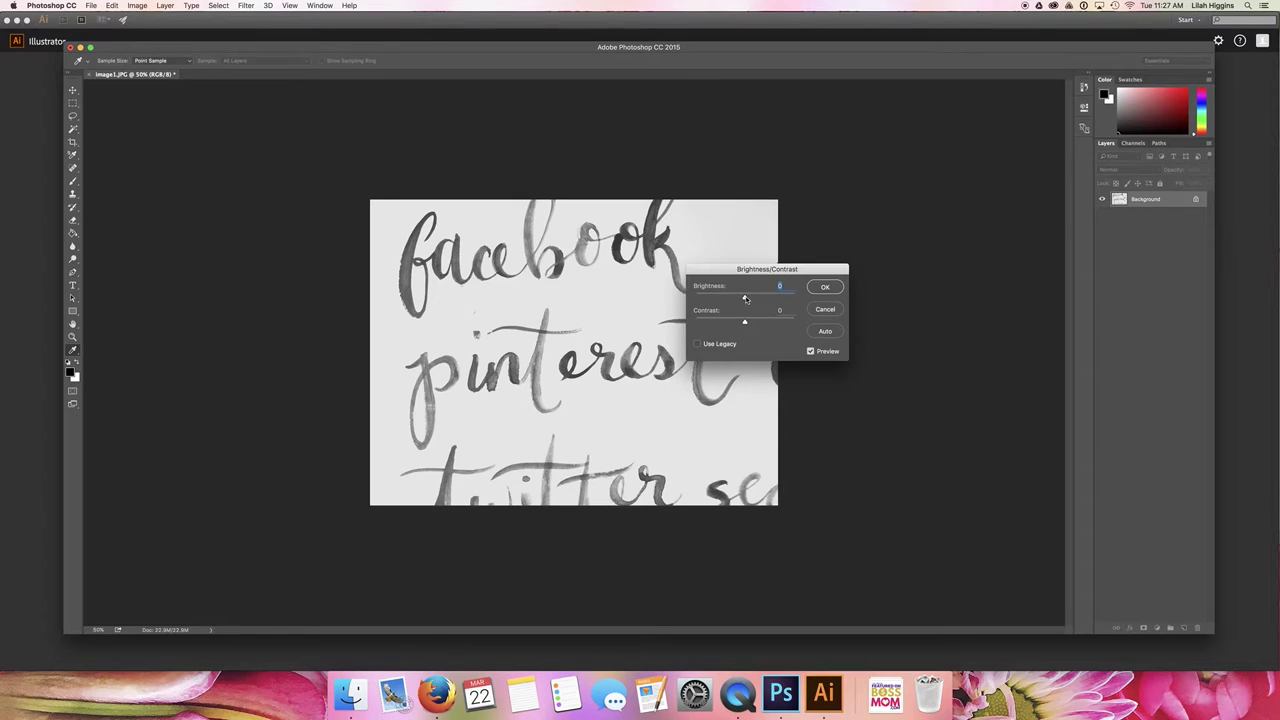
key("Return")
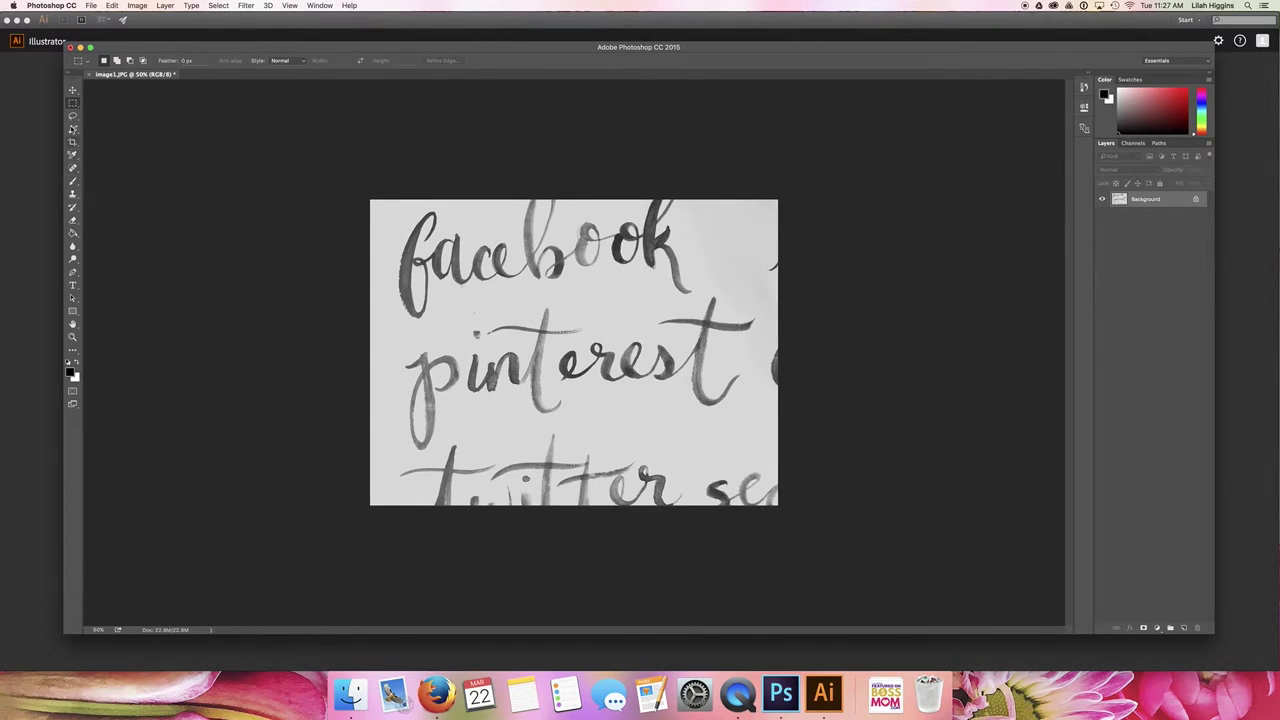
- Select the paper background around the lettering using the Magic Wand with a tolerance of 10
left_click(73, 129)
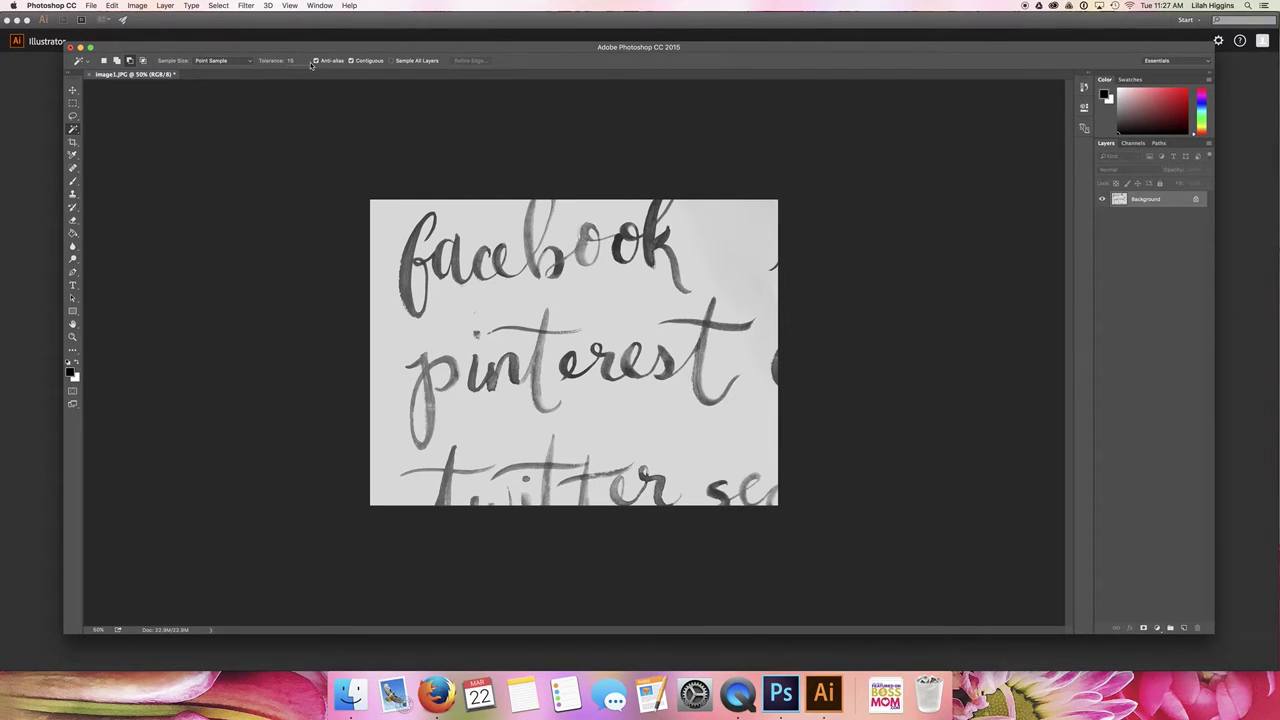
left_click_drag(296, 61, 270, 62)
type("10")
left_click(620, 316)
- Set the Magic Wand to add to the selection and examine the selection edges along the pinterest lettering
key("super+=")
key("super+1")
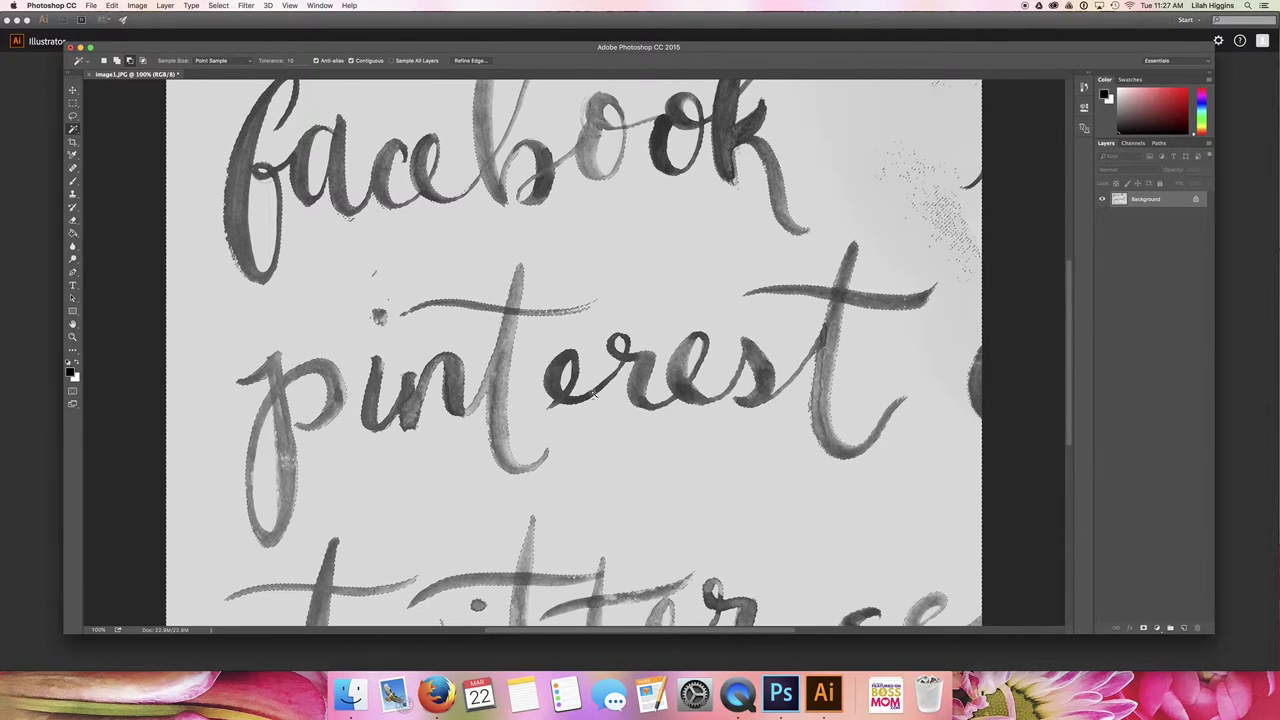
key("super+equal")
key("super+equal")
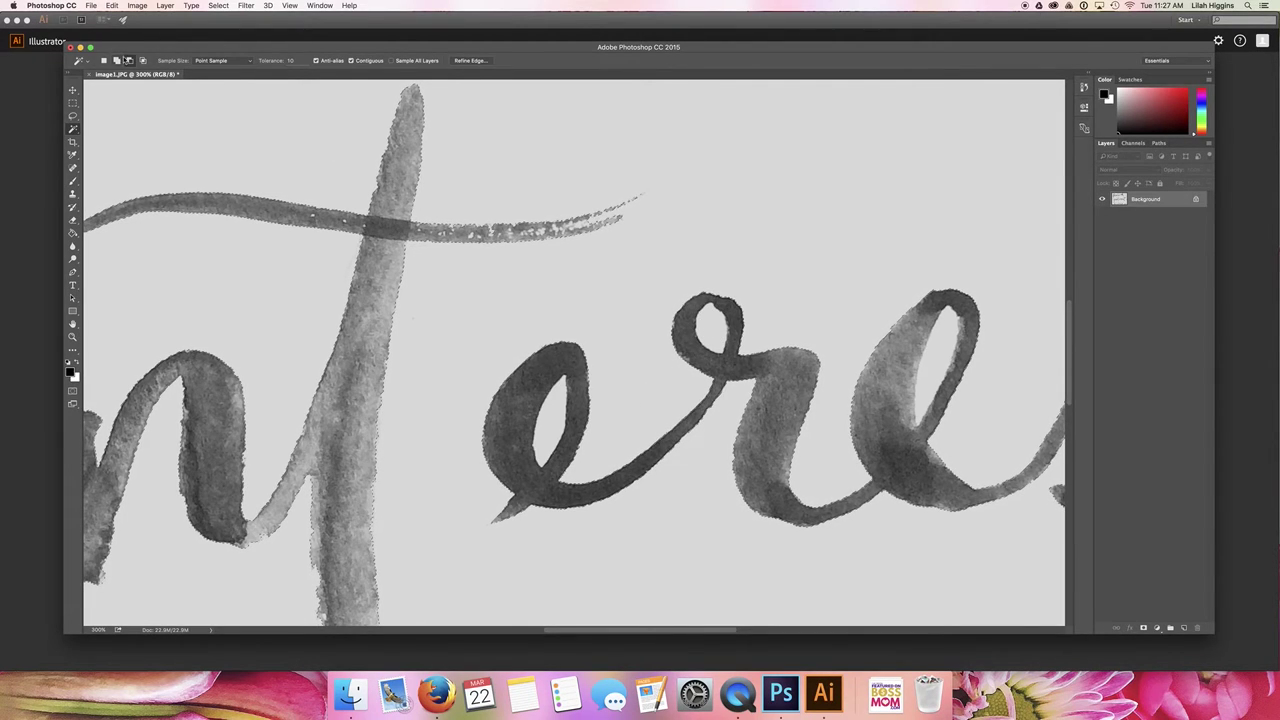
left_click(117, 60)
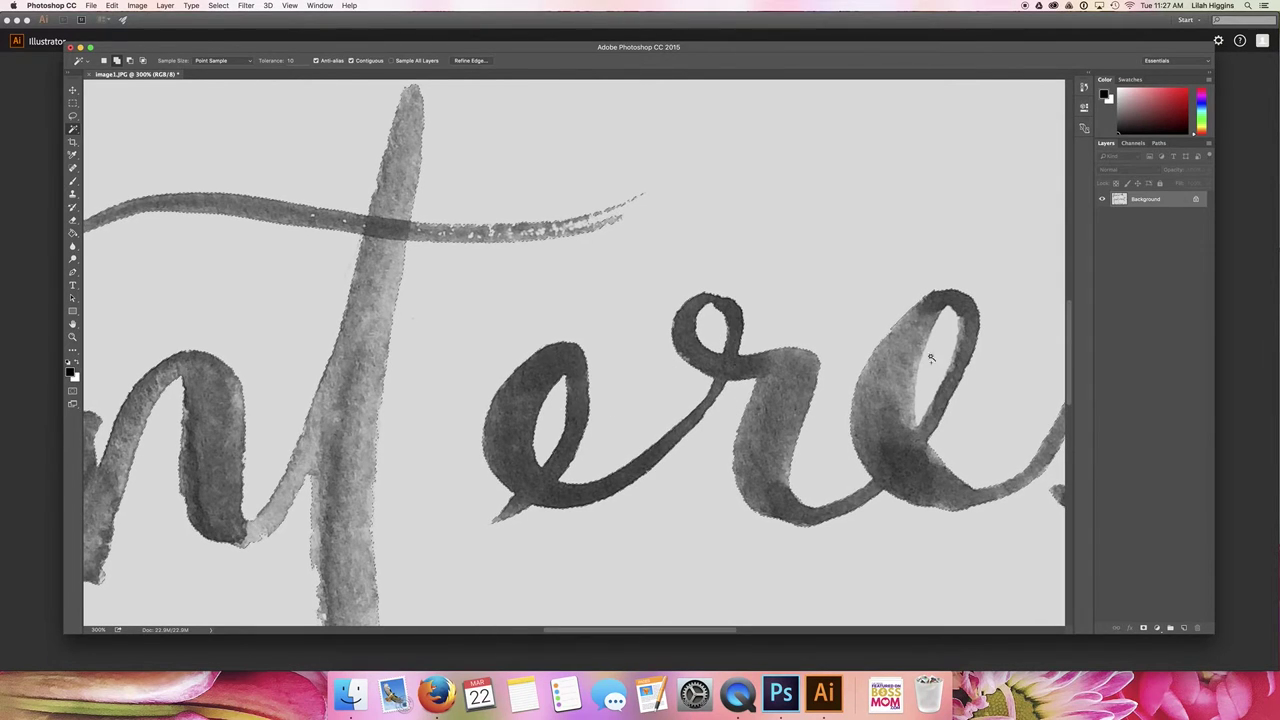
scroll(632, 397, "left", 10)
scroll(560, 300, "down", 2)
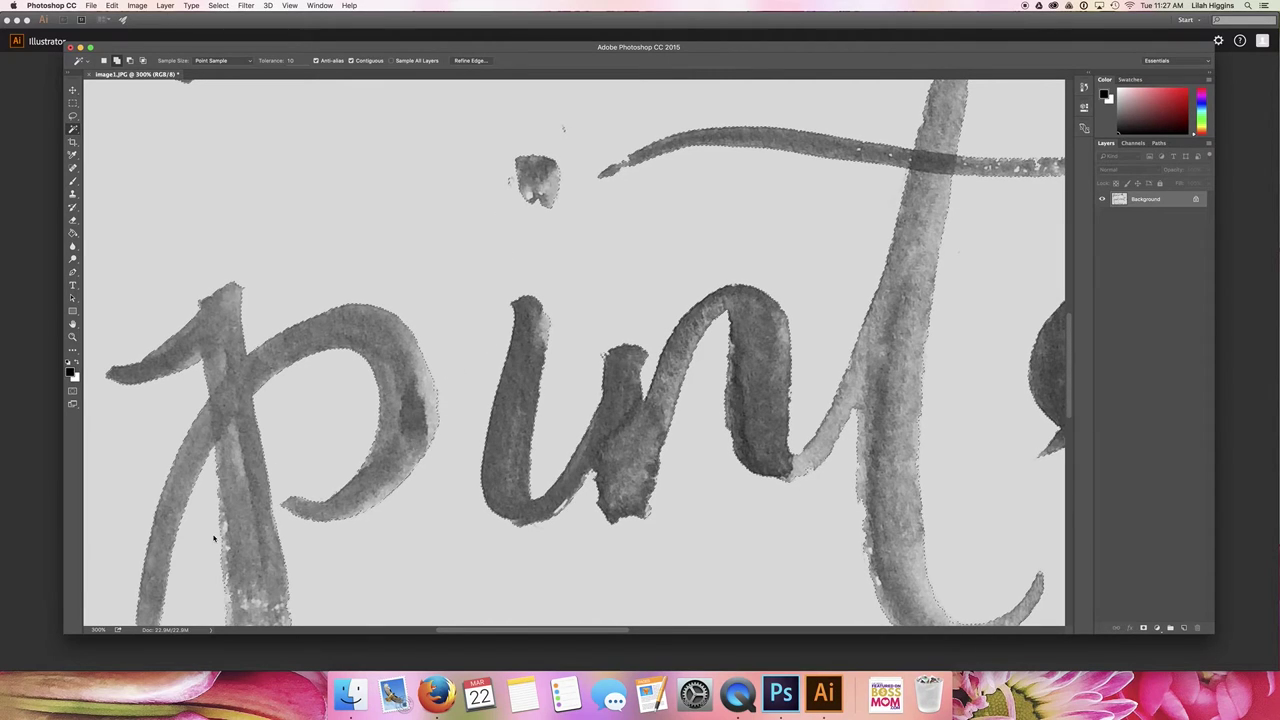
scroll(404, 480, "right", 15)
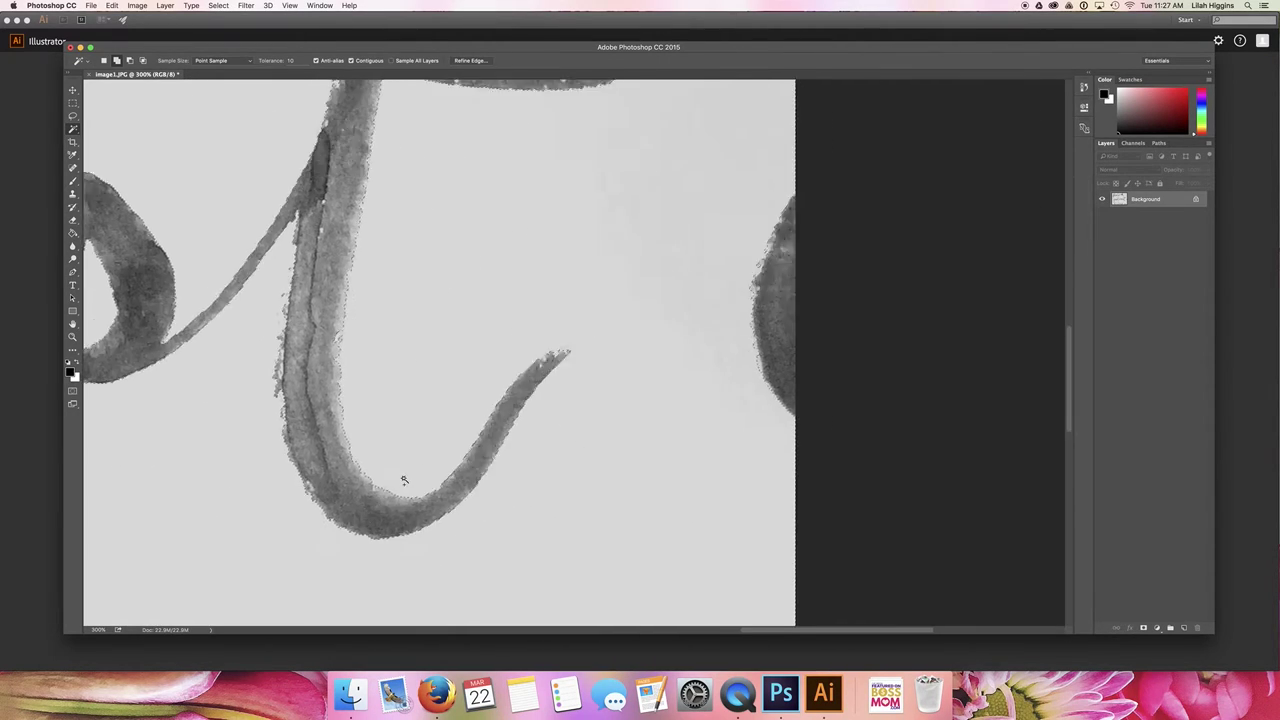
scroll(404, 480, "down", 2)
scroll(443, 437, "down", 2)
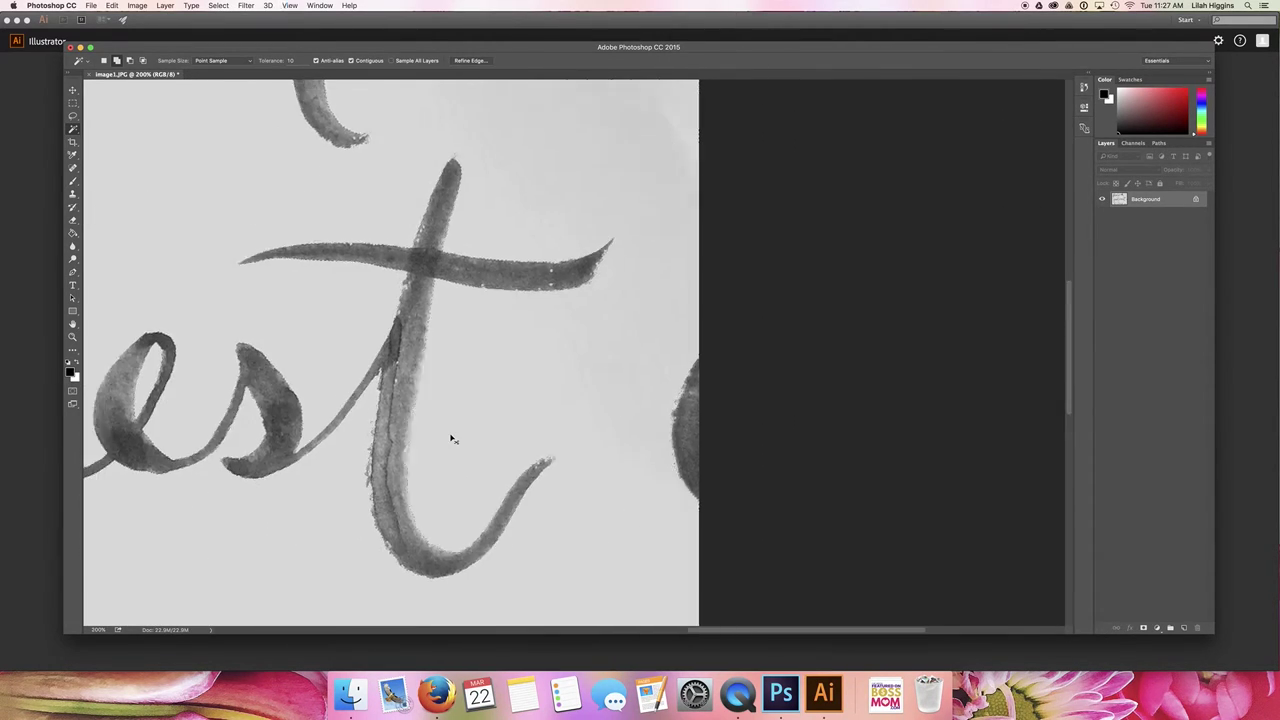
scroll(451, 439, "down", 2)
- Add the word facebook and the unselected patches along the photo's right edge to the selection with the Rectangular Marquee in add mode
left_click(75, 104)
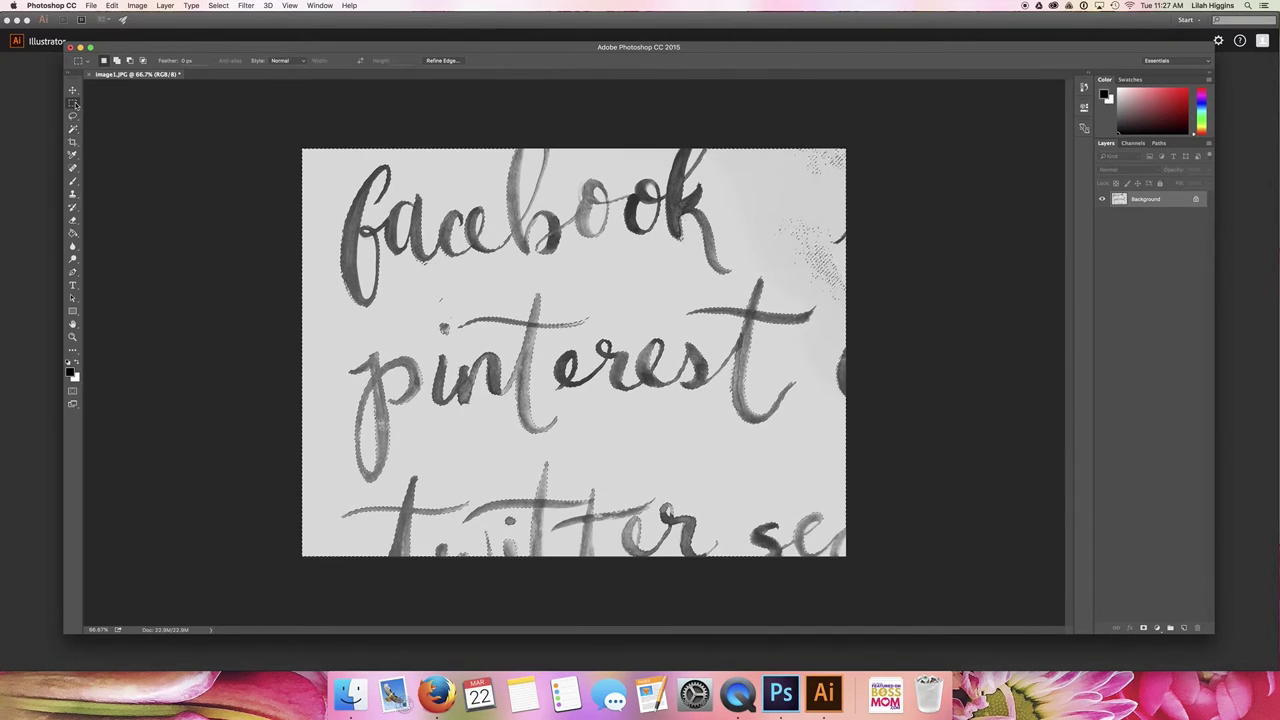
left_click(116, 61)
left_click_drag(317, 159, 555, 294)
left_click_drag(334, 248, 443, 305)
left_click_drag(488, 267, 800, 142)
left_click_drag(736, 282, 736, 282)
left_click_drag(728, 148, 905, 234)
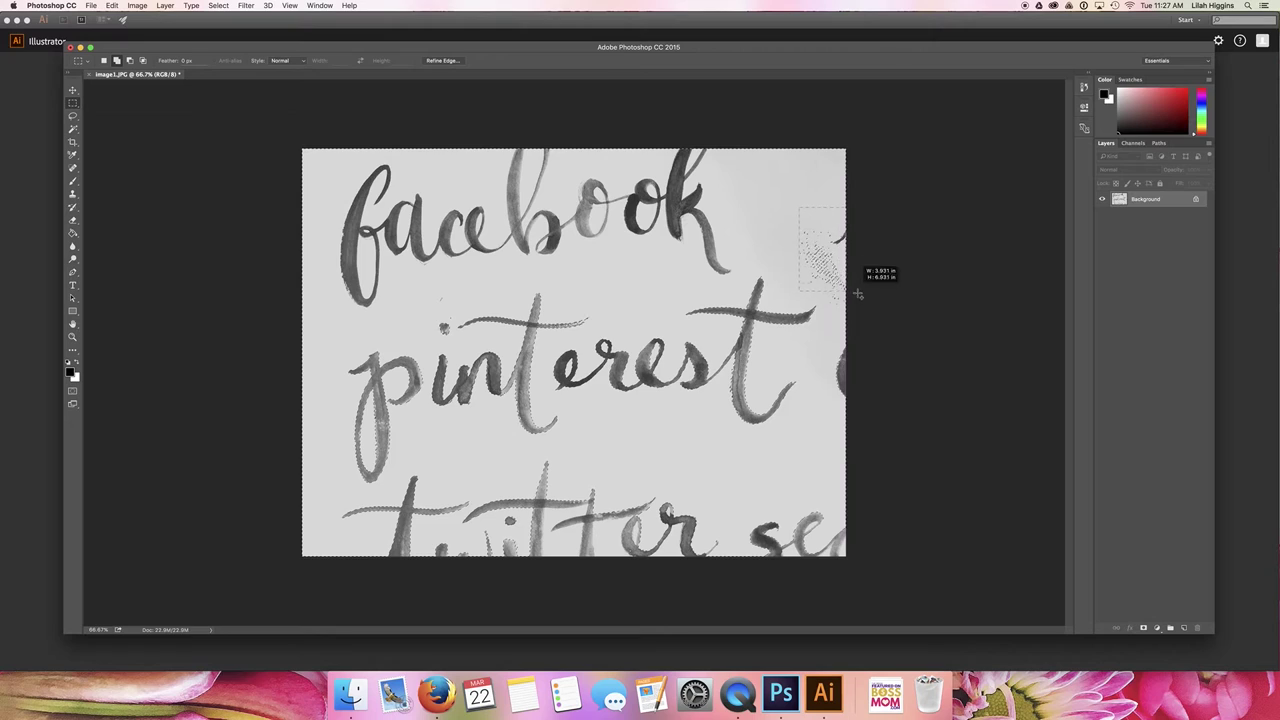
left_click_drag(826, 262, 880, 567)
- Add the bottom line of lettering and the remaining unselected patches to the selection with the Rectangular Marquee
left_click_drag(828, 500, 645, 630)
left_click_drag(722, 497, 536, 598)
left_click_drag(631, 466, 470, 596)
left_click_drag(560, 456, 484, 500)
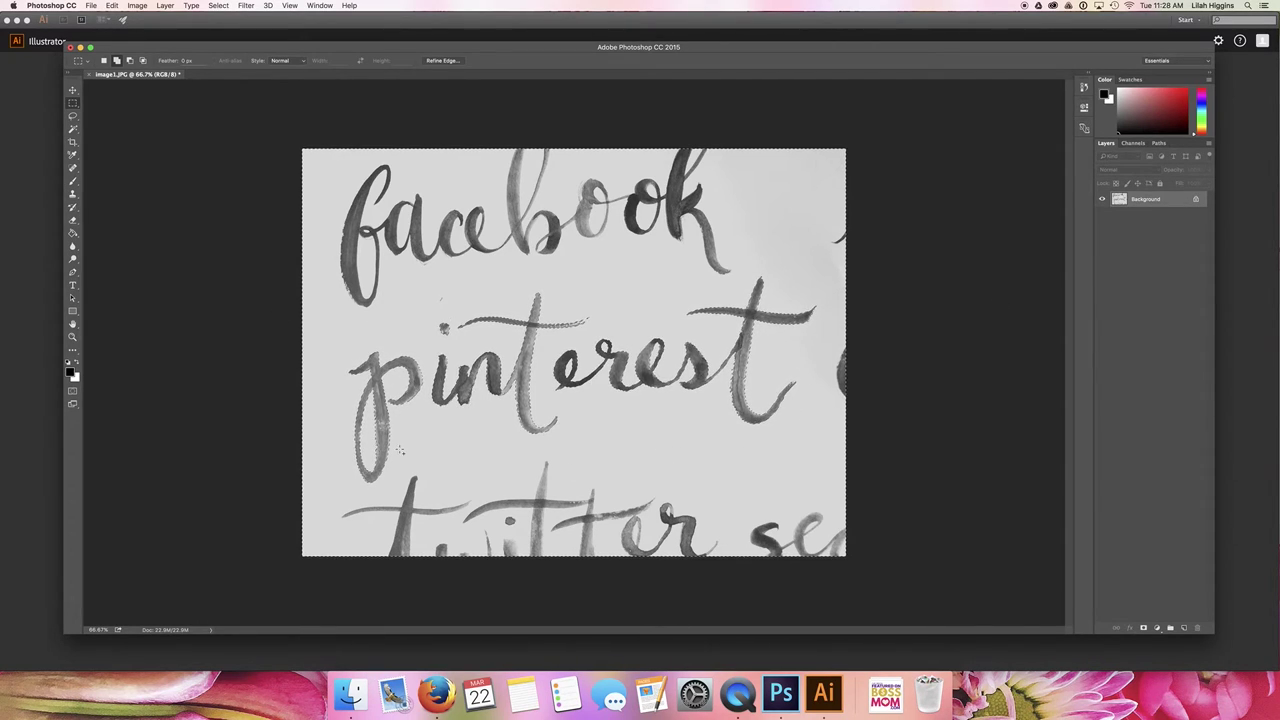
- Unlock the Background layer and add a new layer beneath it
left_click(1196, 199)
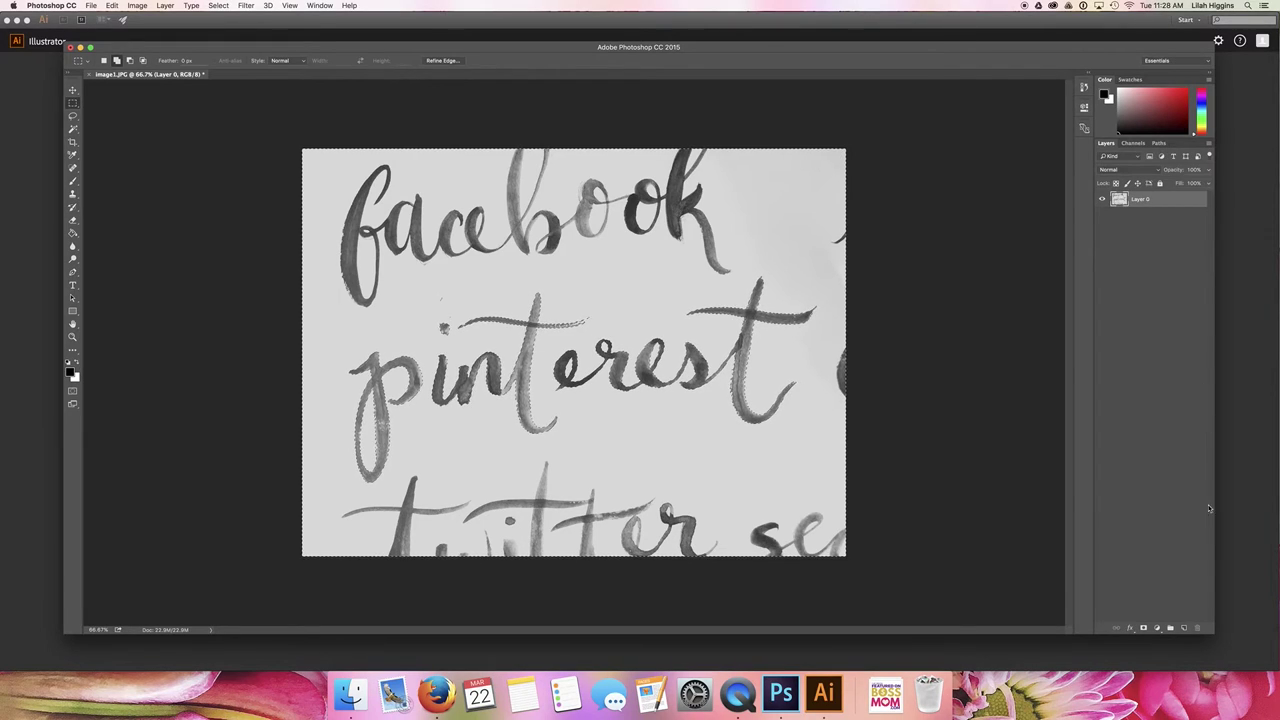
left_click(1184, 628)
left_click_drag(1137, 205, 1142, 226)
- Delete everything selected around the word pinterest on the photo layer, leaving transparency
left_click(800, 273, "super")
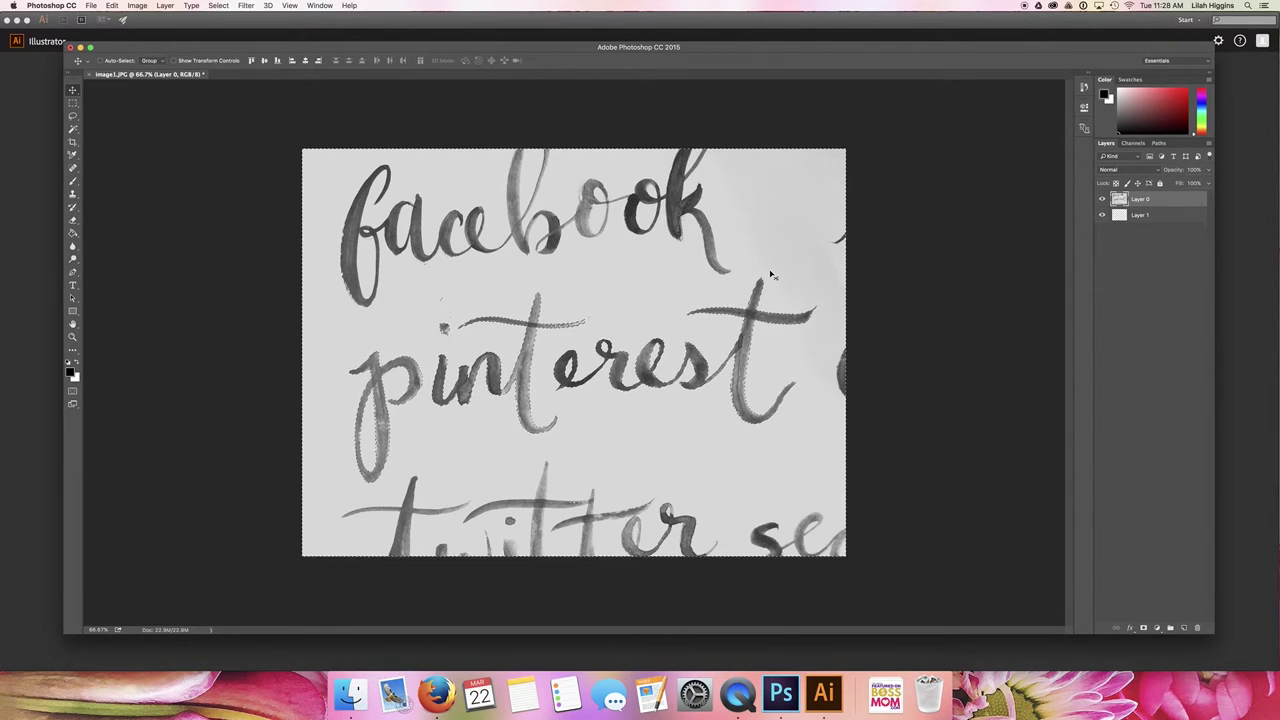
key("Delete")
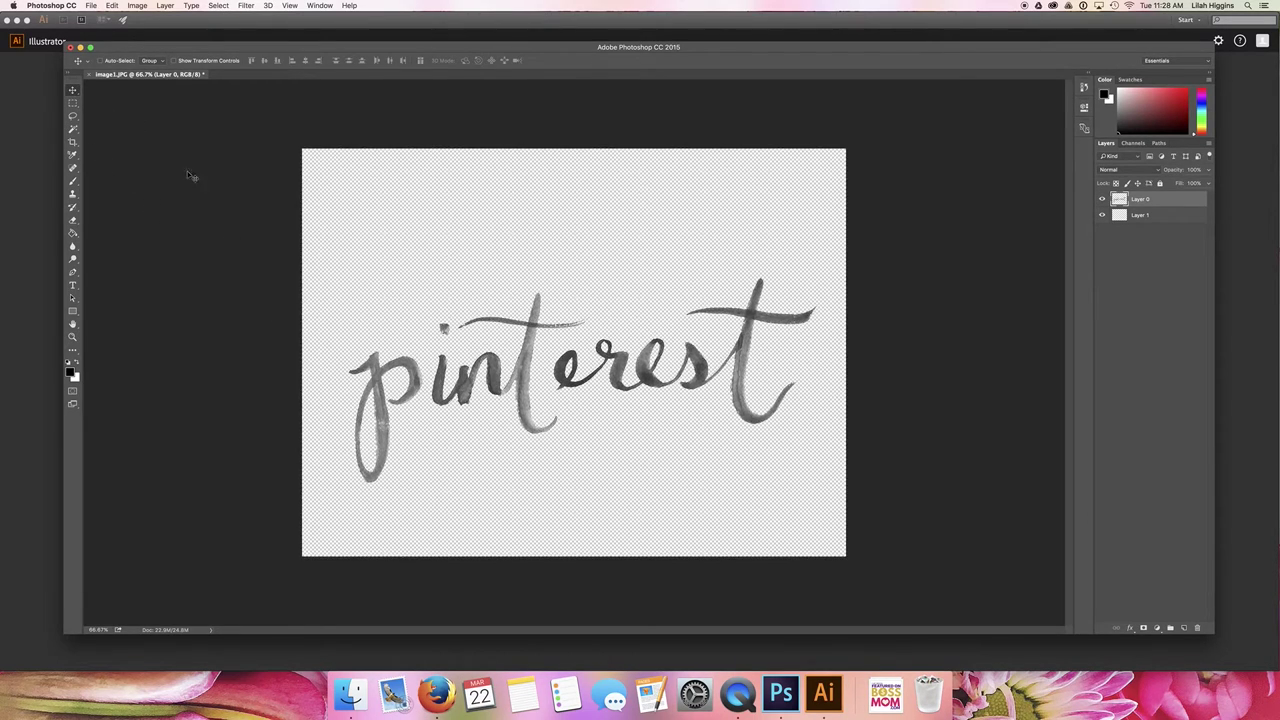
- Copy the isolated pinterest lettering into the pinterest document in Illustrator
left_click_drag(384, 402, 392, 362)
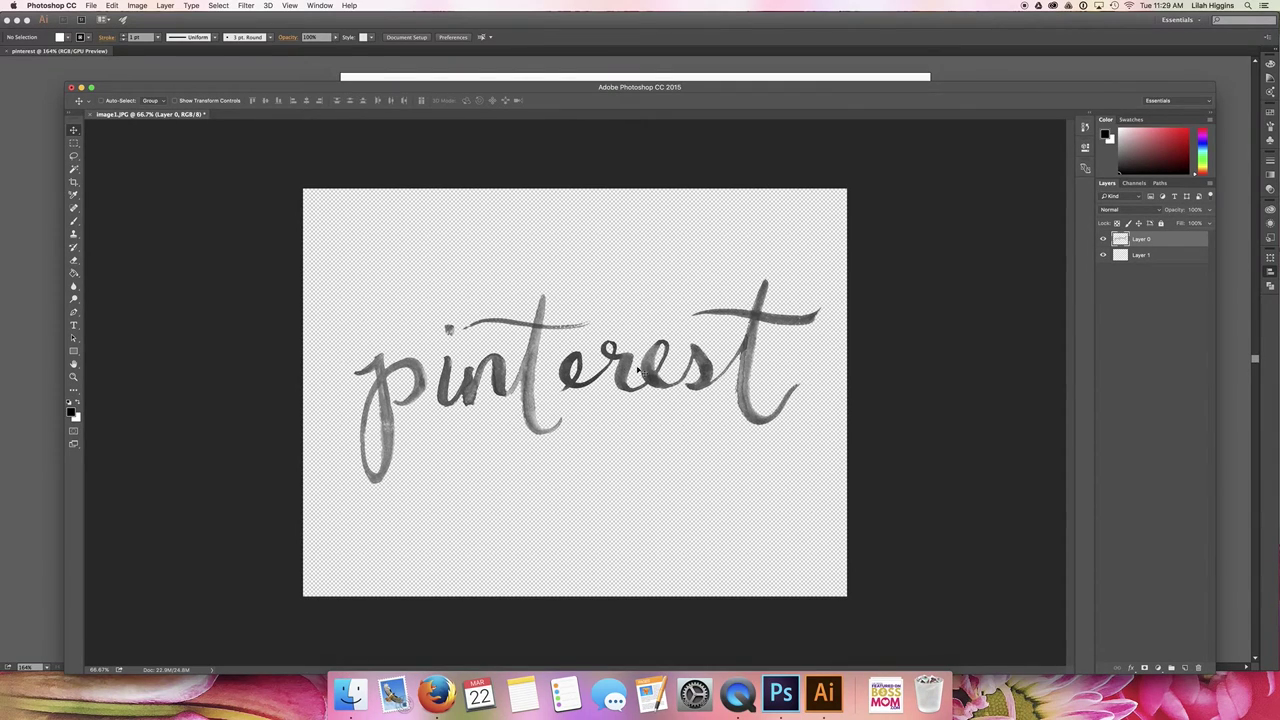
left_click_drag(628, 383, 630, 371)
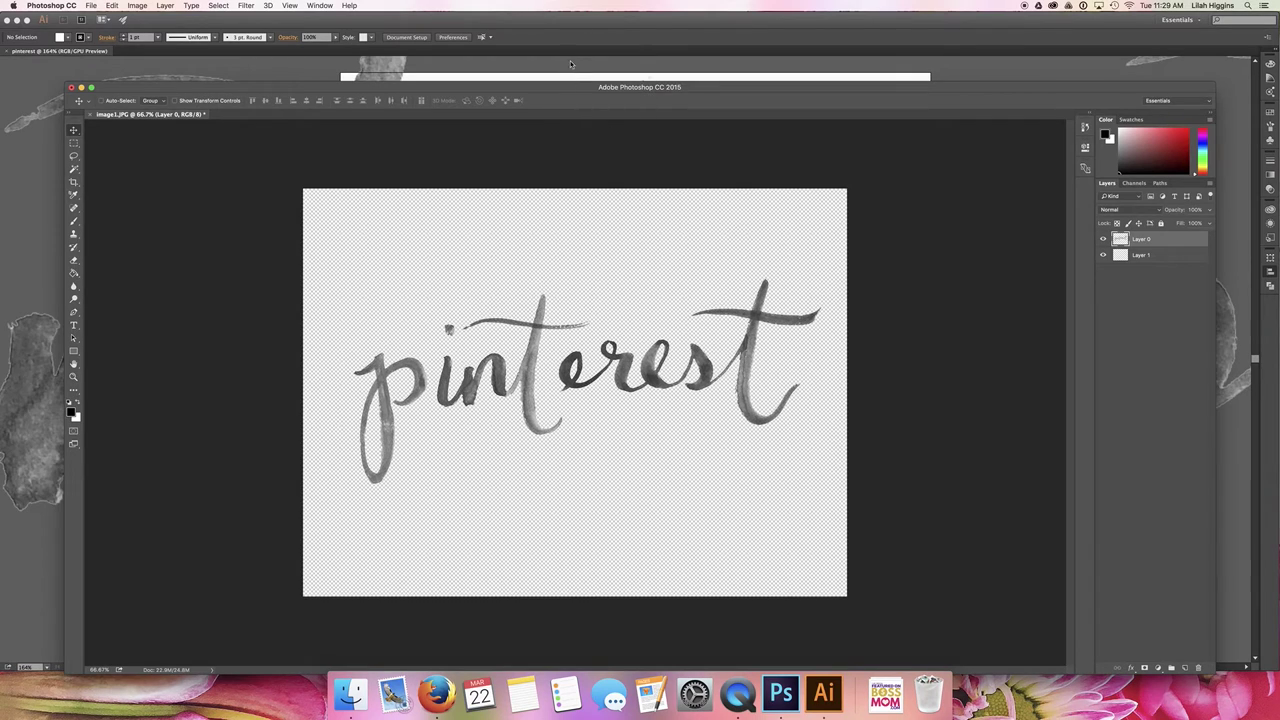
left_click(571, 64)
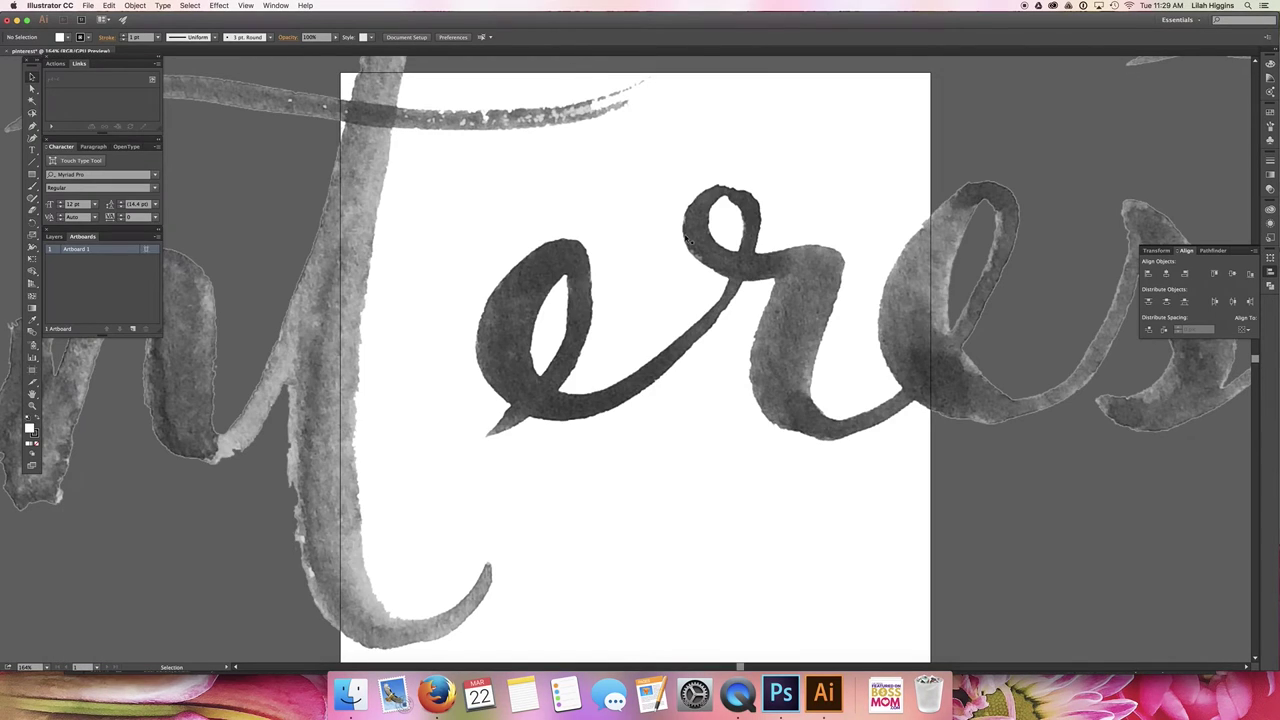
- Scale the pinterest lettering to about 593 px wide and position it within the artboard
key("super+minus")
key("super+minus")
key("super+minus")
key("super+minus")
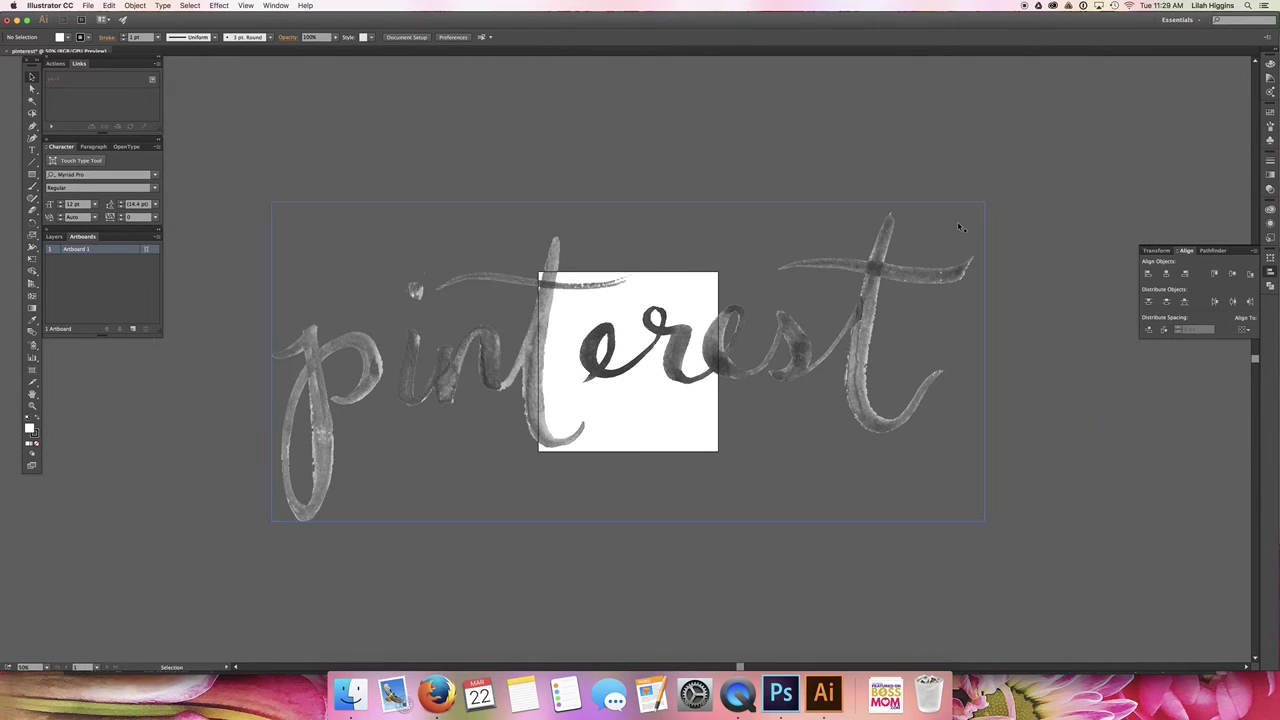
left_click(960, 226)
left_click_drag(985, 203, 628, 326)
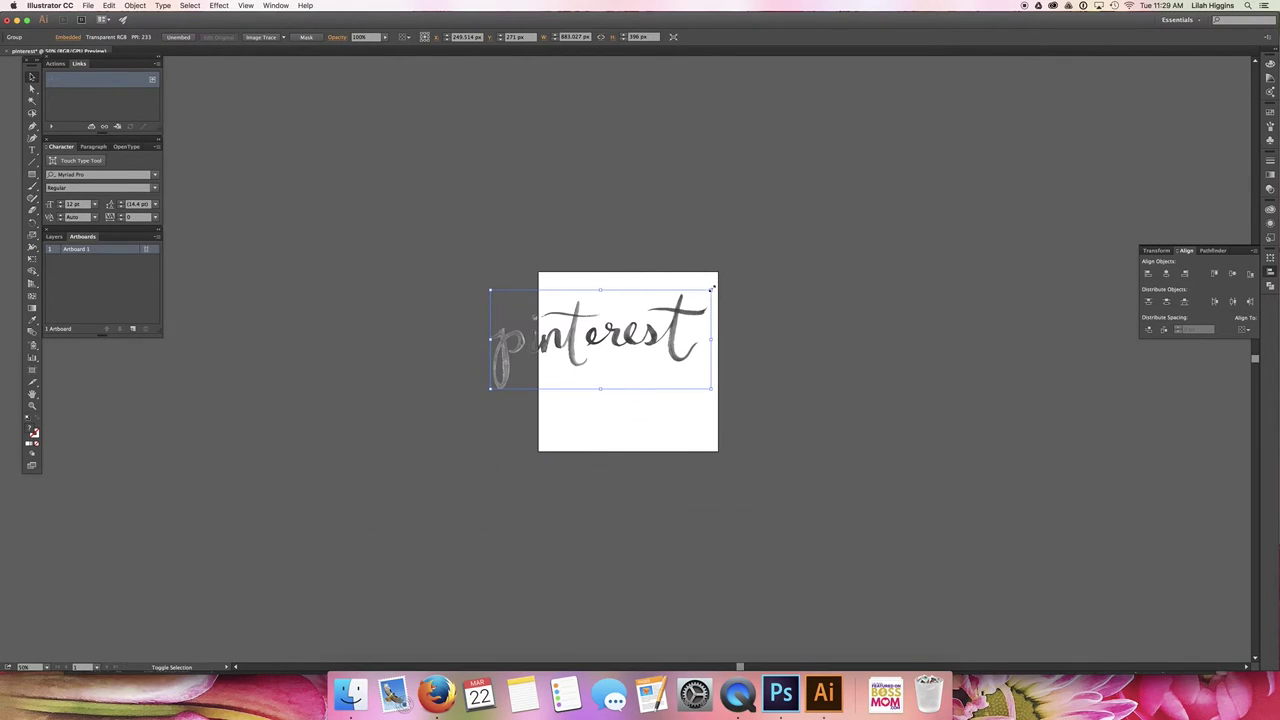
left_click_drag(713, 288, 662, 367)
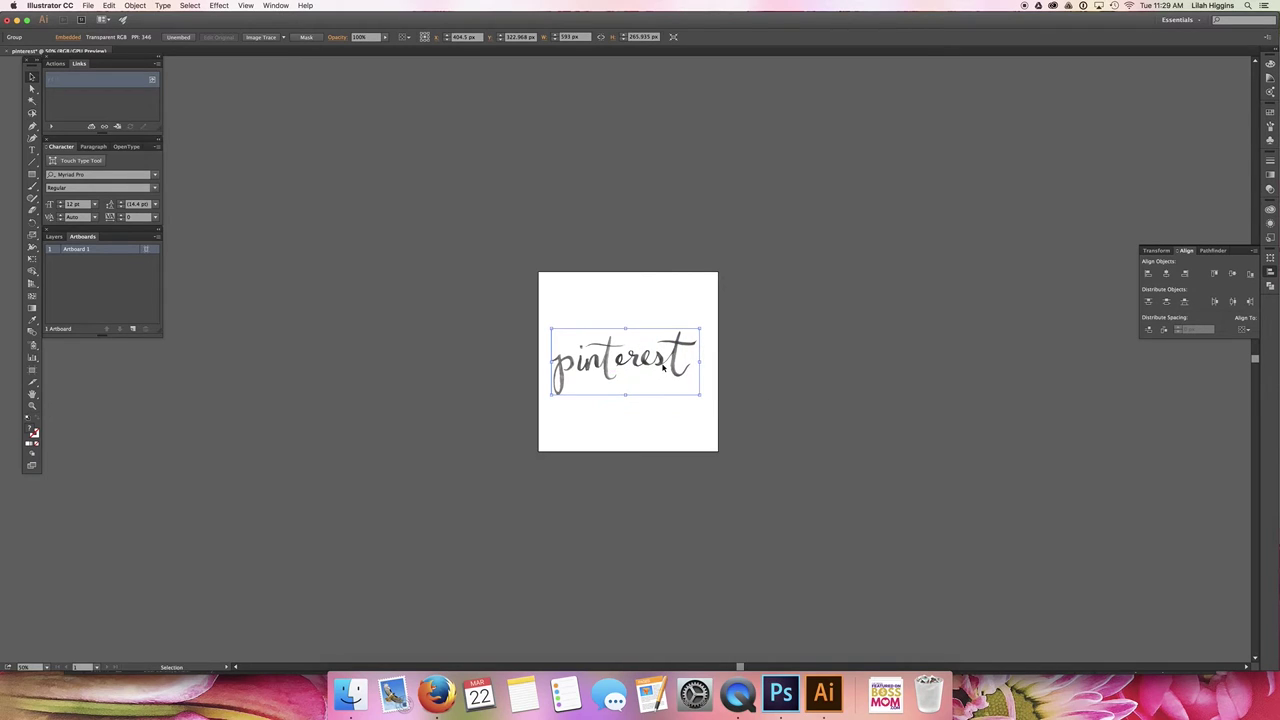
- Examine the watercolor texture and edges of the pinterest lettering up close
key("super+equal")
key("super+equal")
key("super+equal")
key("super+equal")
key("super+equal")
key("super+equal")
key("super+equal")
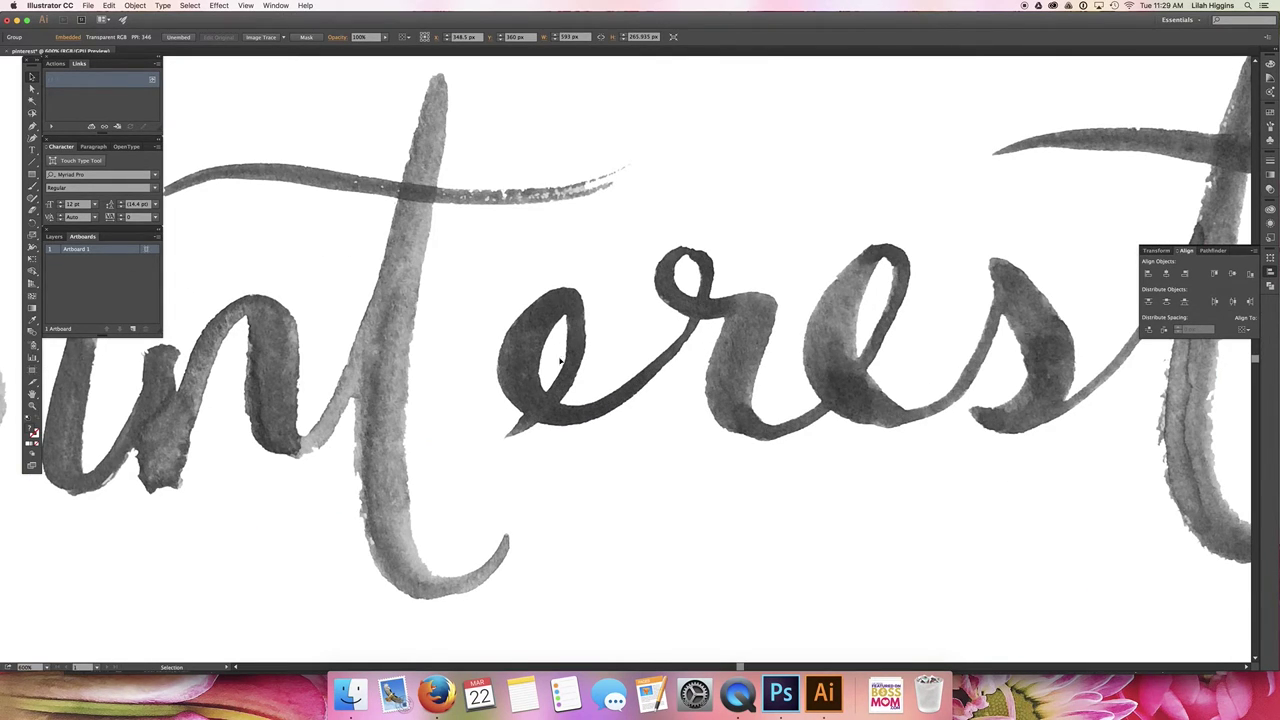
key("super+minus")
key("super+minus")
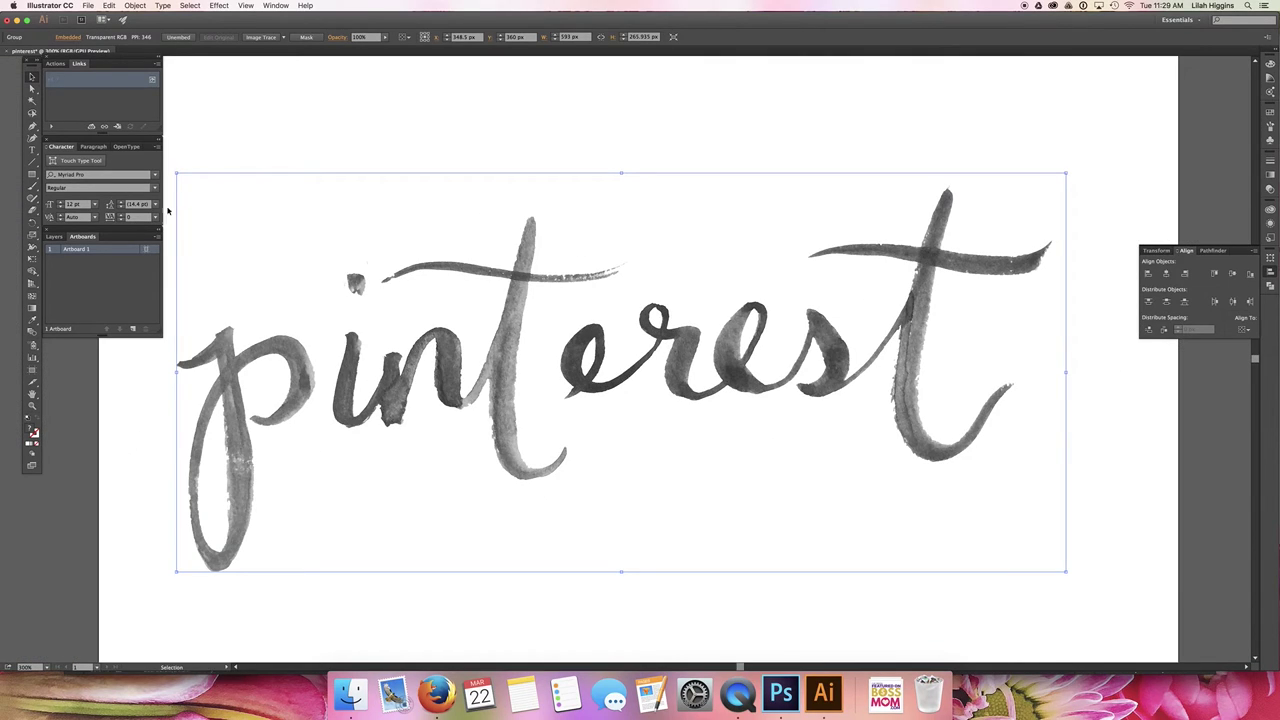
- Scale the pinterest lettering down to about 537 px wide
left_click_drag(174, 173, 260, 54)
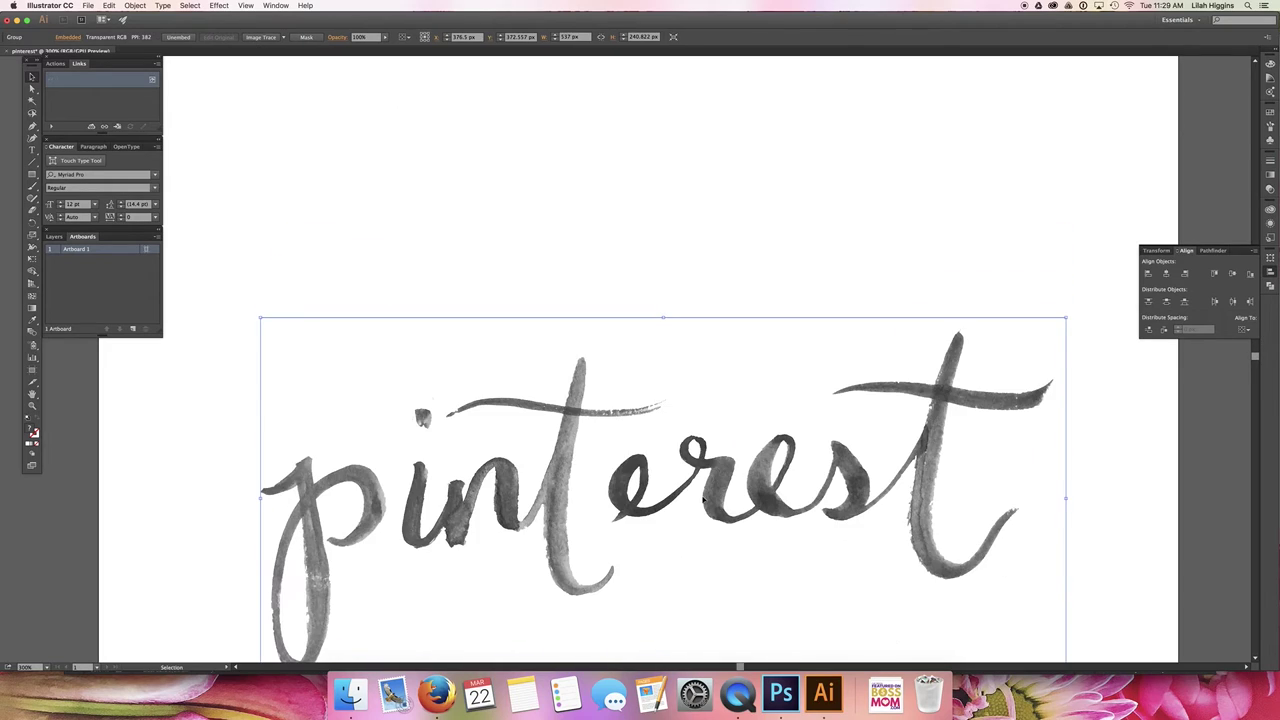
scroll(729, 461, "down", 2)
scroll(729, 464, "left", 1)
scroll(729, 464, "down", 1)
key("super+minus")
key("super+minus")
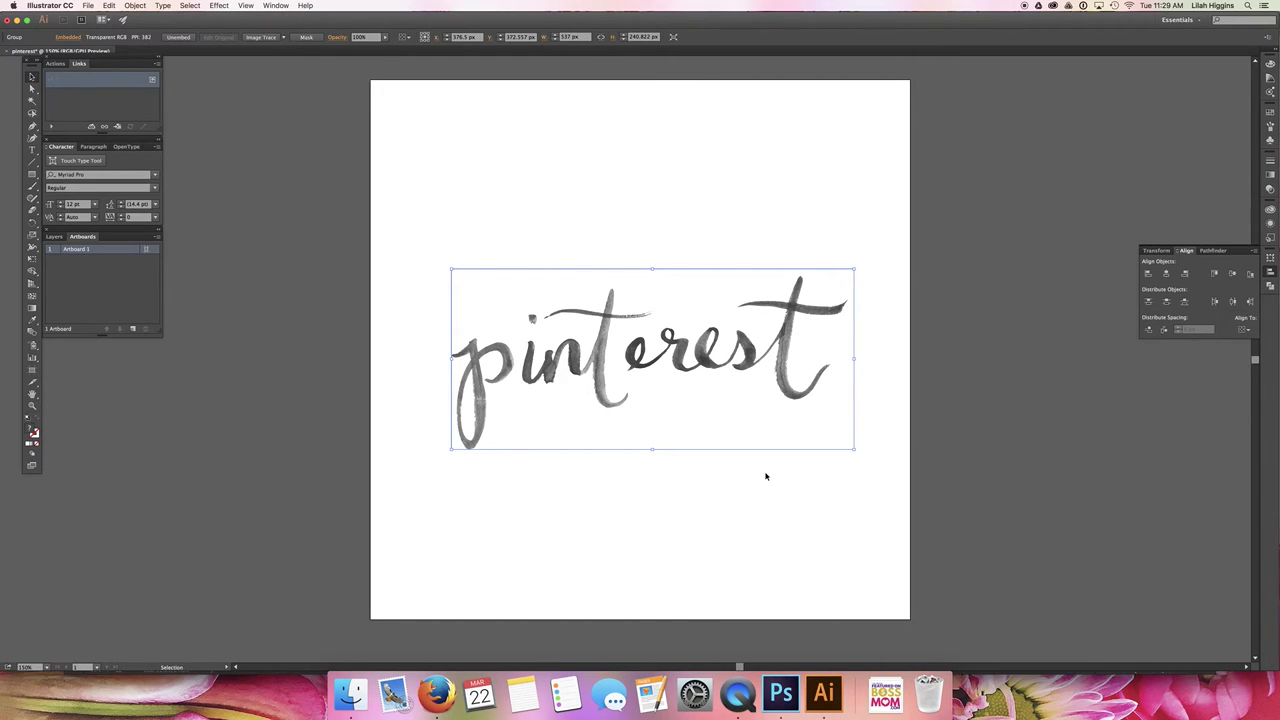
- Open image1.JPG and run Image Trace on it with the 16 Colors preset
key("super+o")
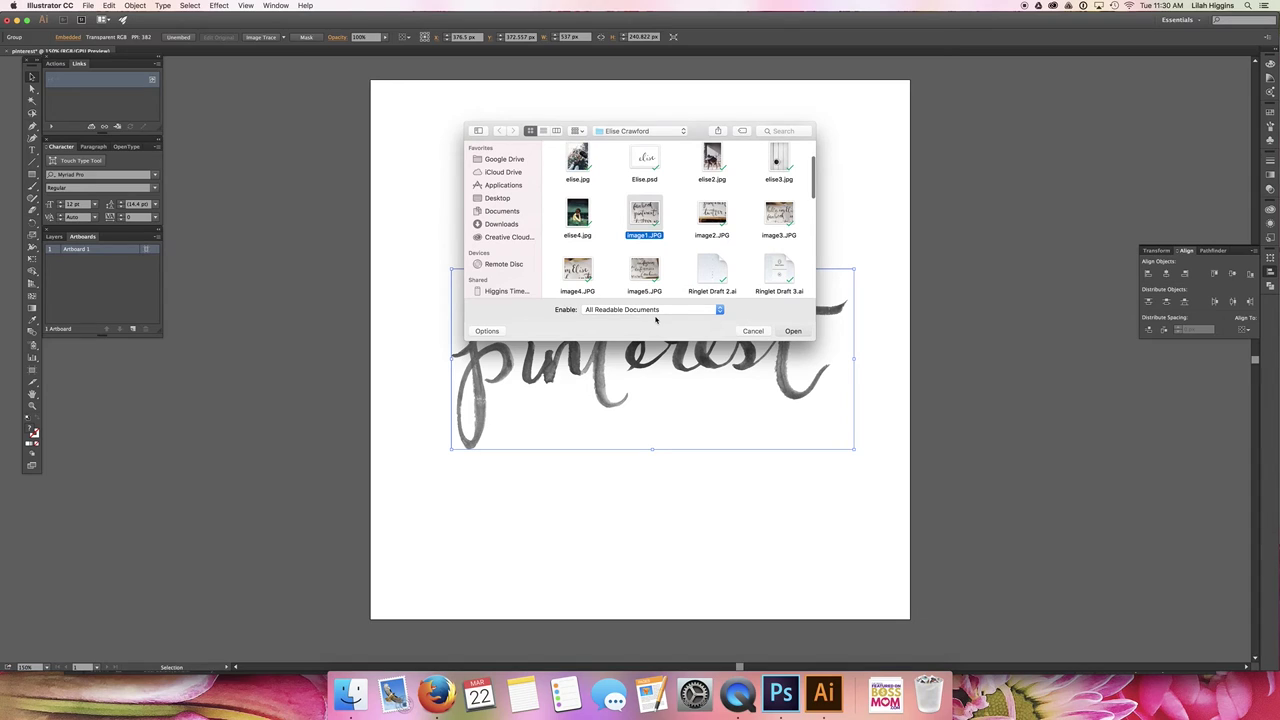
key("Return")
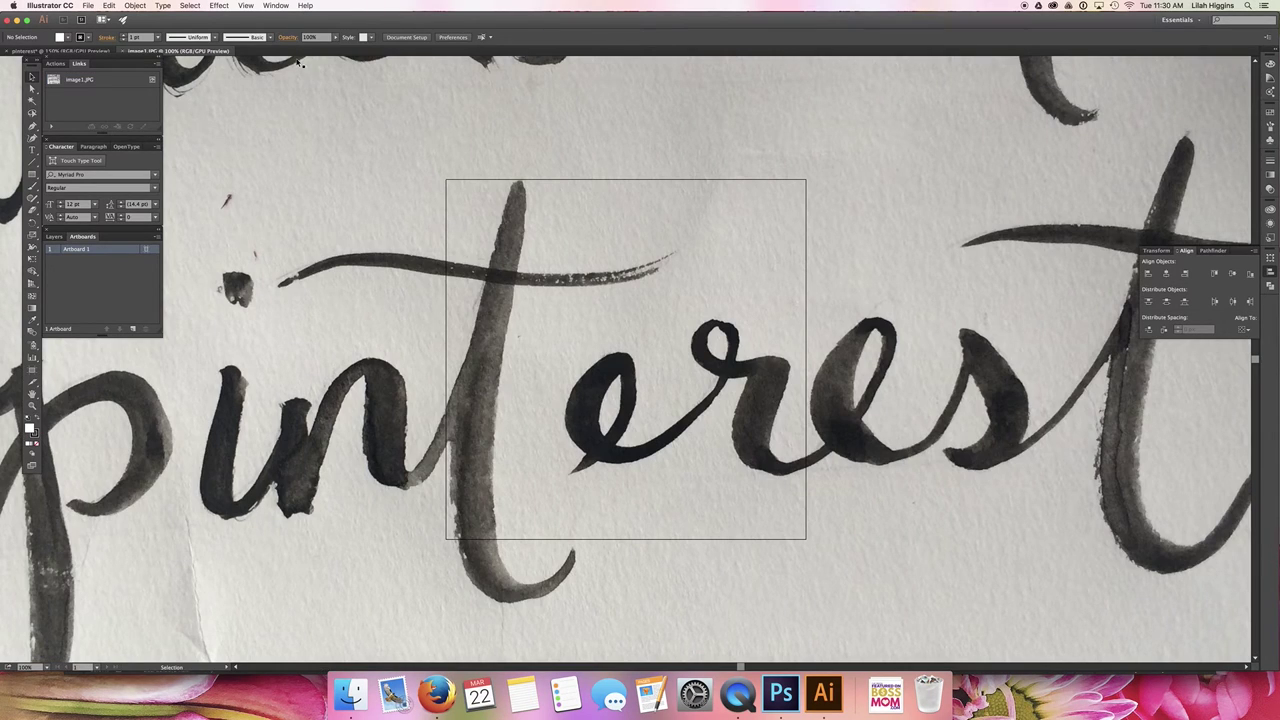
left_click(352, 130)
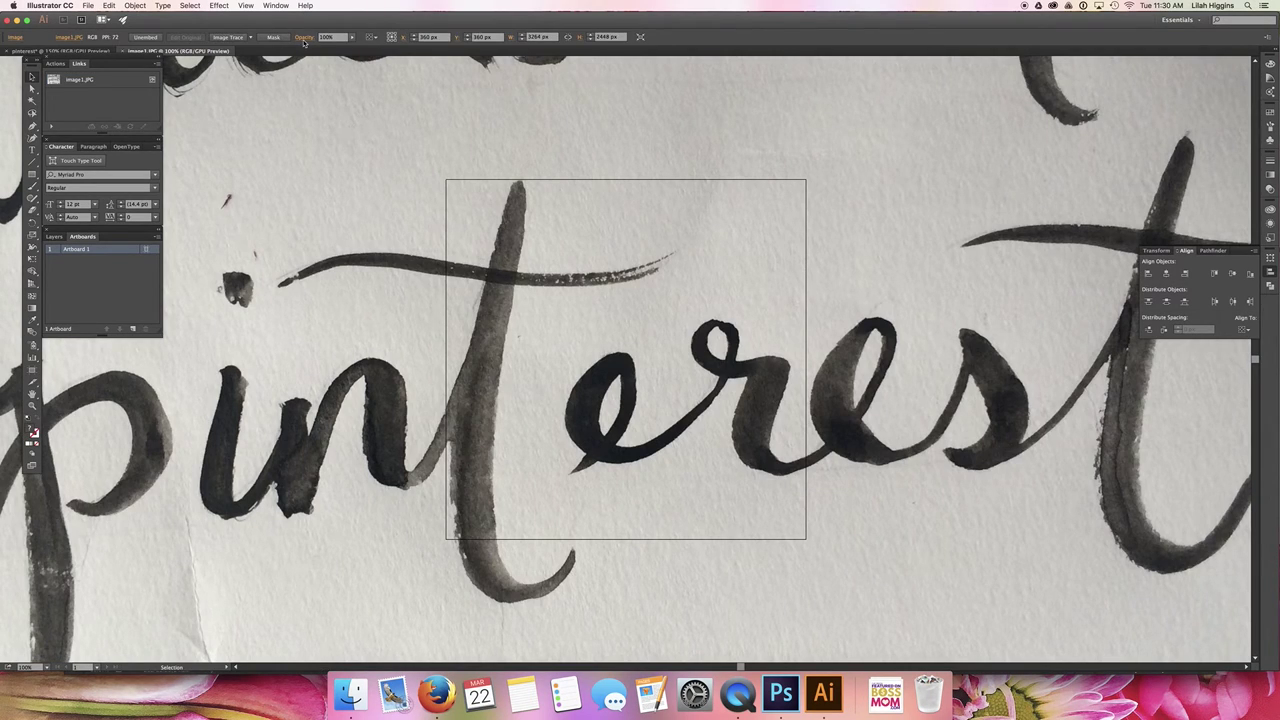
left_click(251, 38)
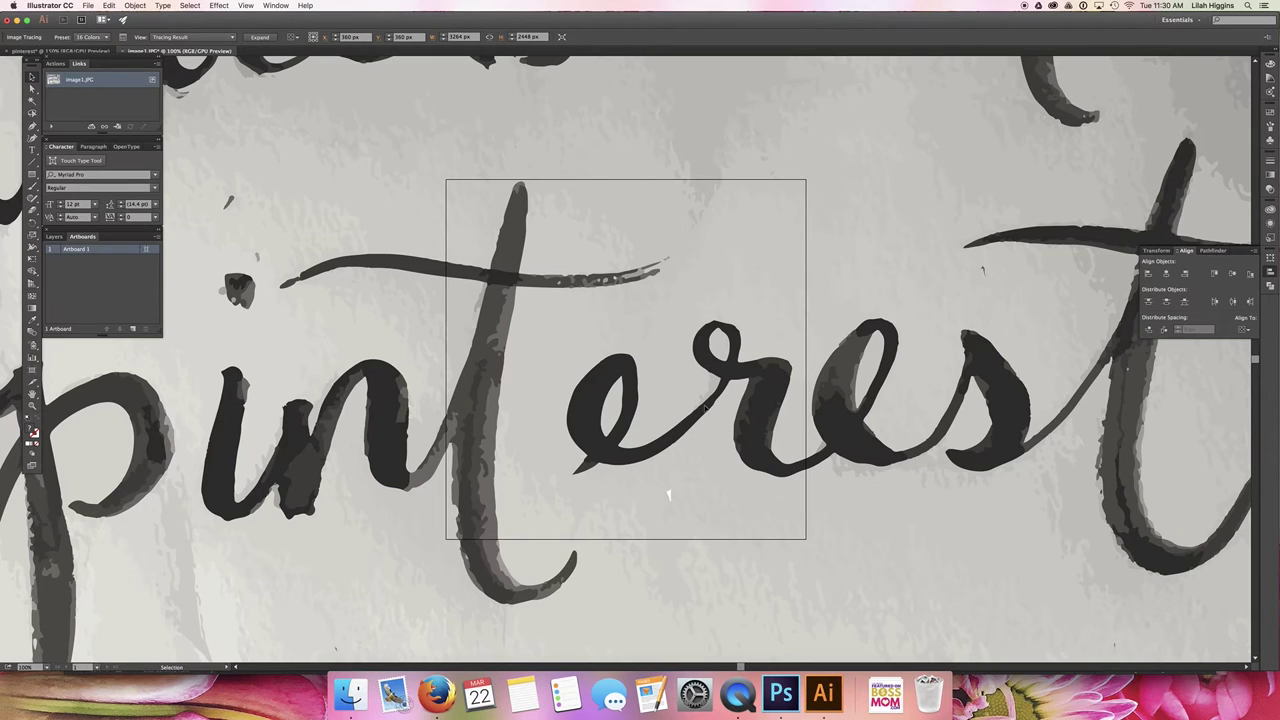
- Expand the traced image into editable vector paths
key("super+minus")
key("super+minus")
key("super+minus")
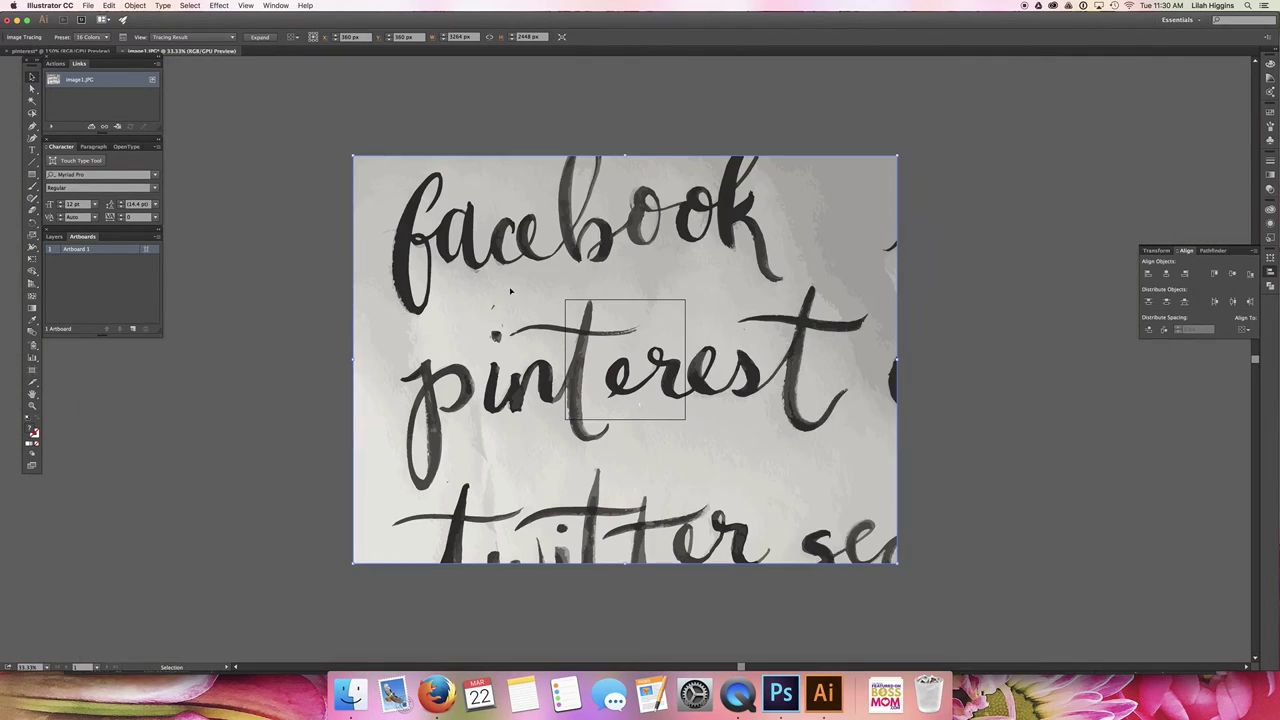
left_click(258, 36)
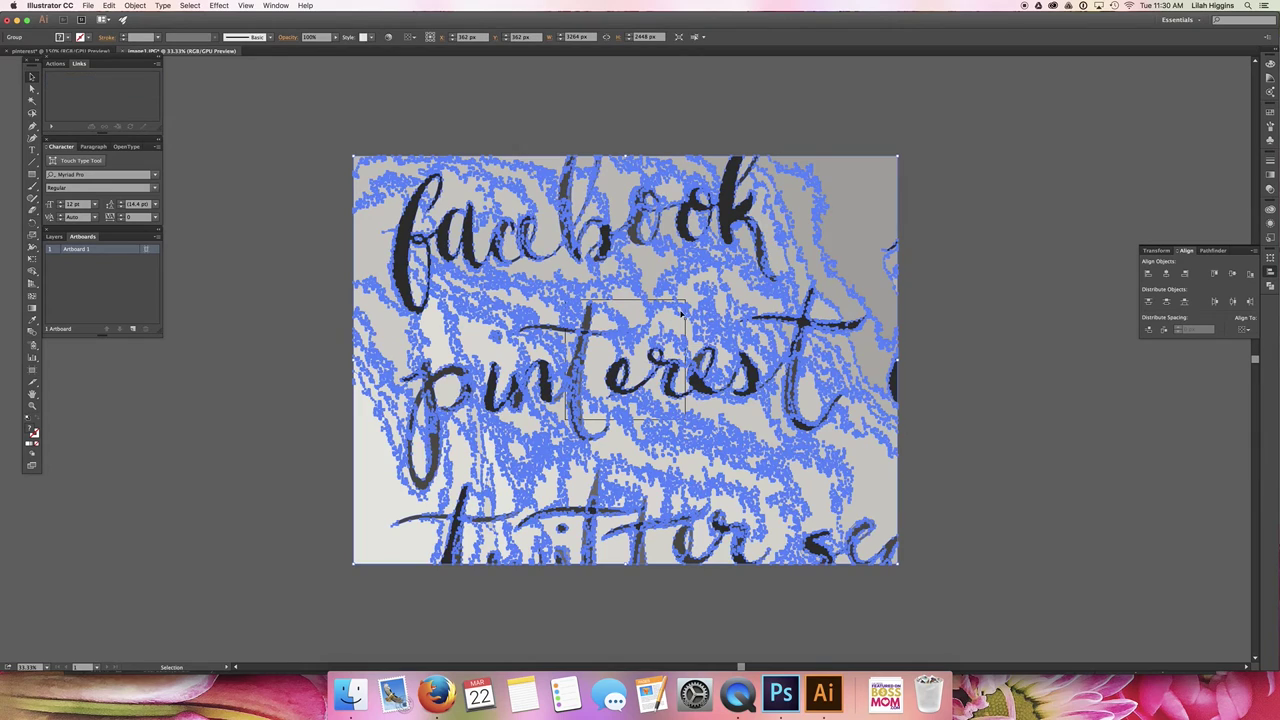
- Copy the expanded trace into the pinterest document, scaled to about 1514 px wide, and place it beside the artboard
mouse_move(670, 318)
left_mouse_down()
mouse_move(324, 309)
mouse_move(268, 234)
left_mouse_up()
mouse_move(38, 55)
left_mouse_down()
mouse_move(505, 301)
mouse_move(702, 377)
left_mouse_up()
key("super+minus")
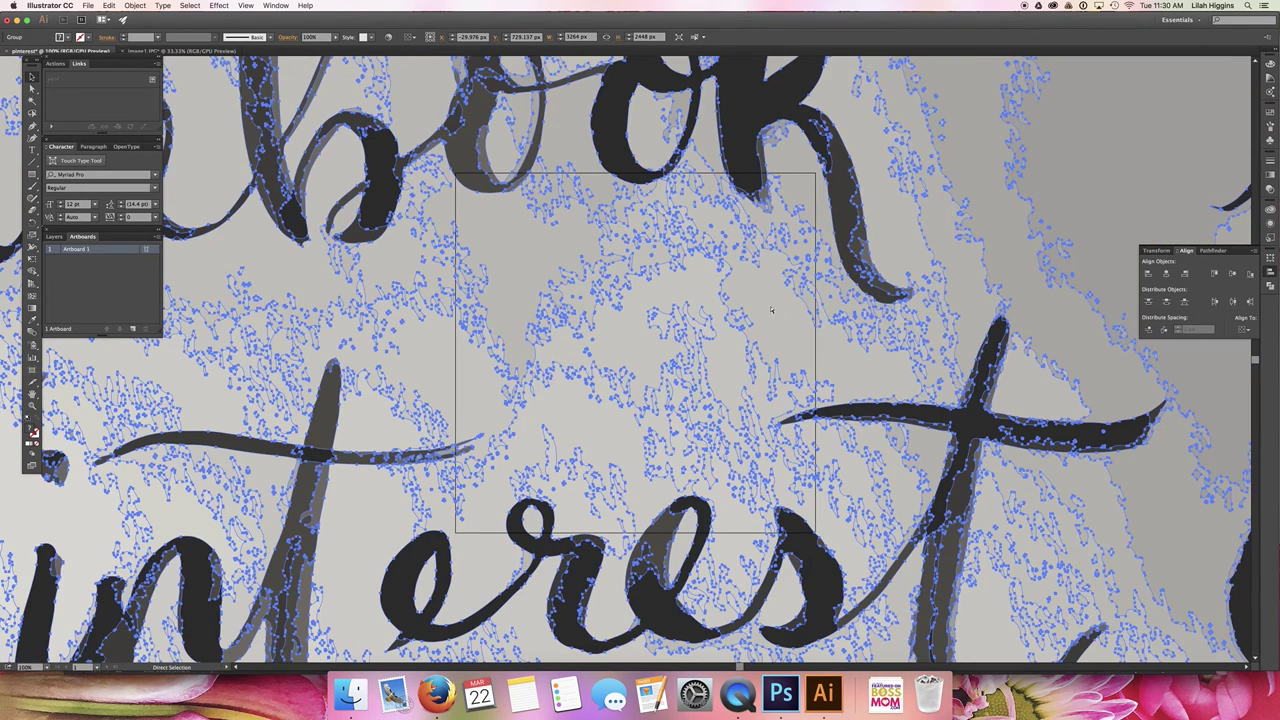
key("super+minus")
key("super+minus")
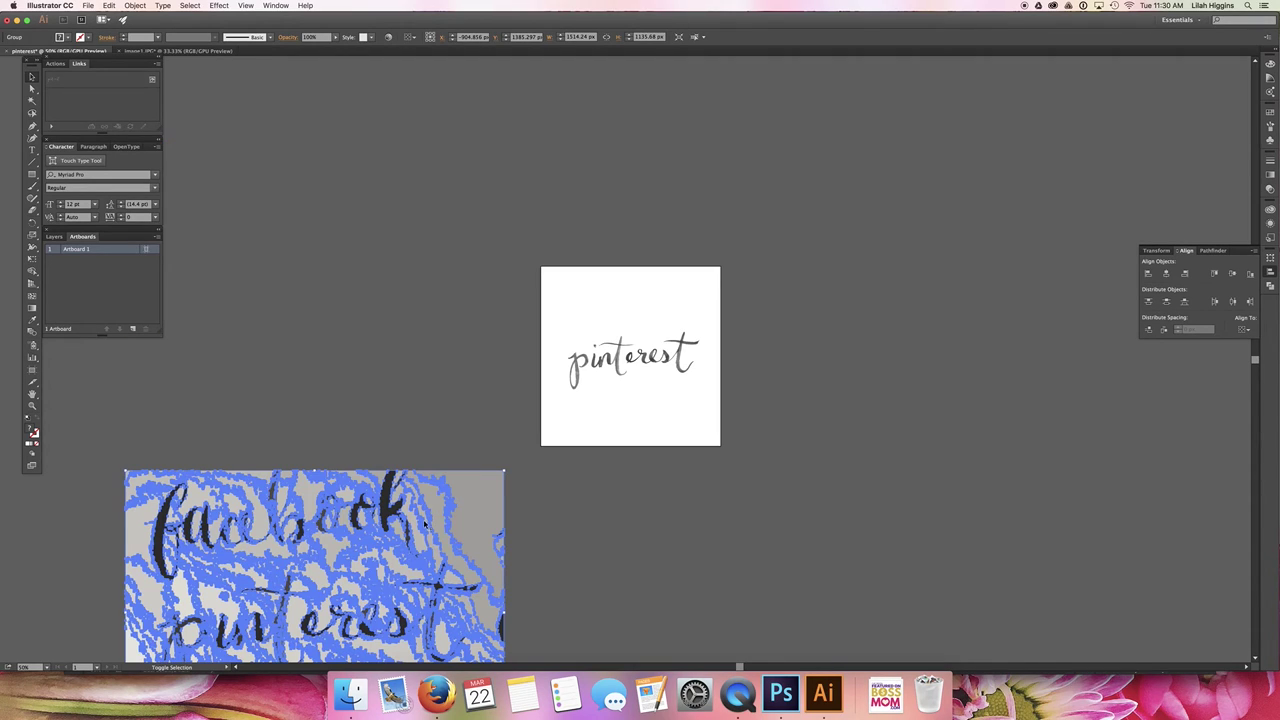
left_click_drag(480, 462, 517, 270)
- Ungroup the traced artwork and delete one of the gray background shapes between the words facebook and pinterest
left_click(448, 217)
right_click(287, 341)
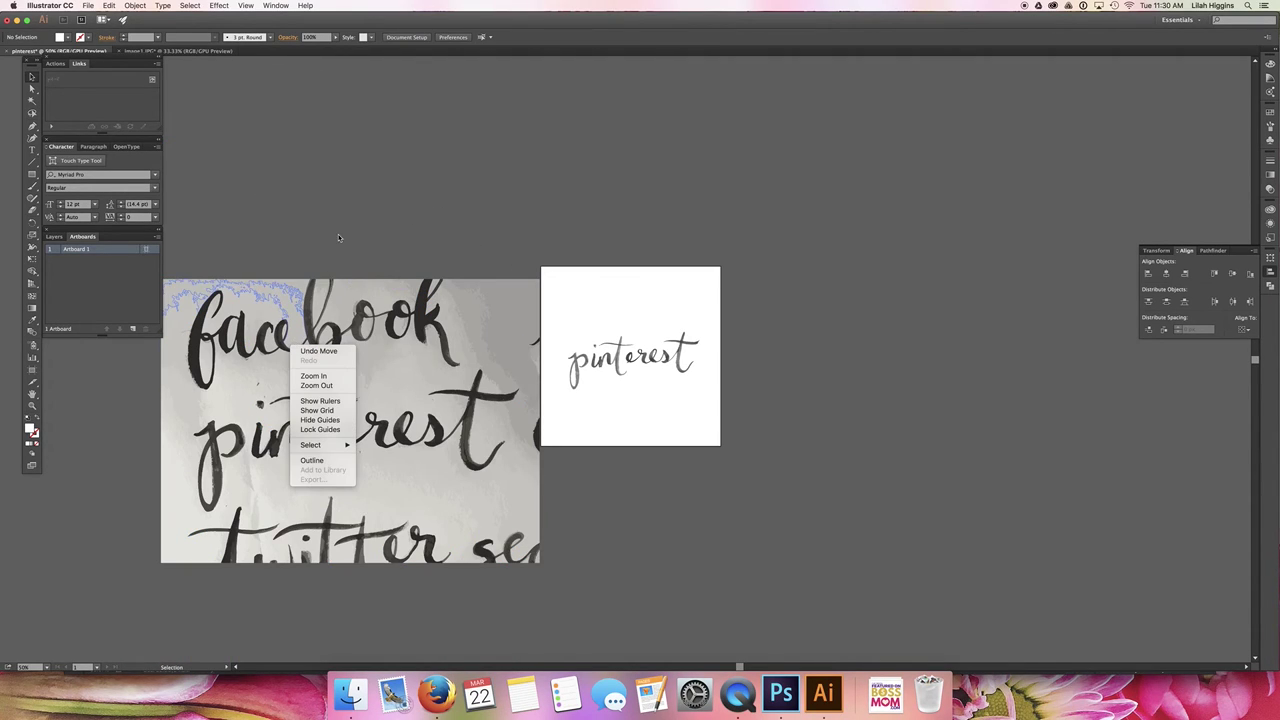
left_click(340, 240)
left_click(333, 283)
right_click(352, 297)
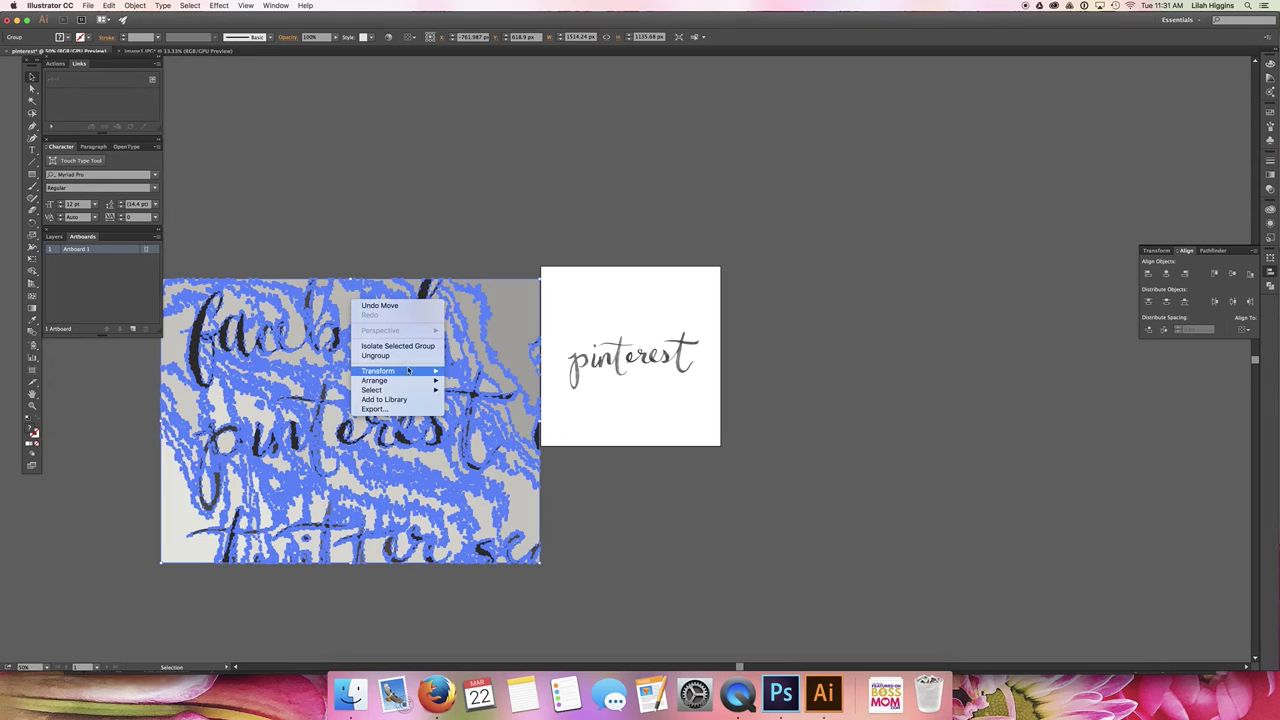
left_click(409, 357)
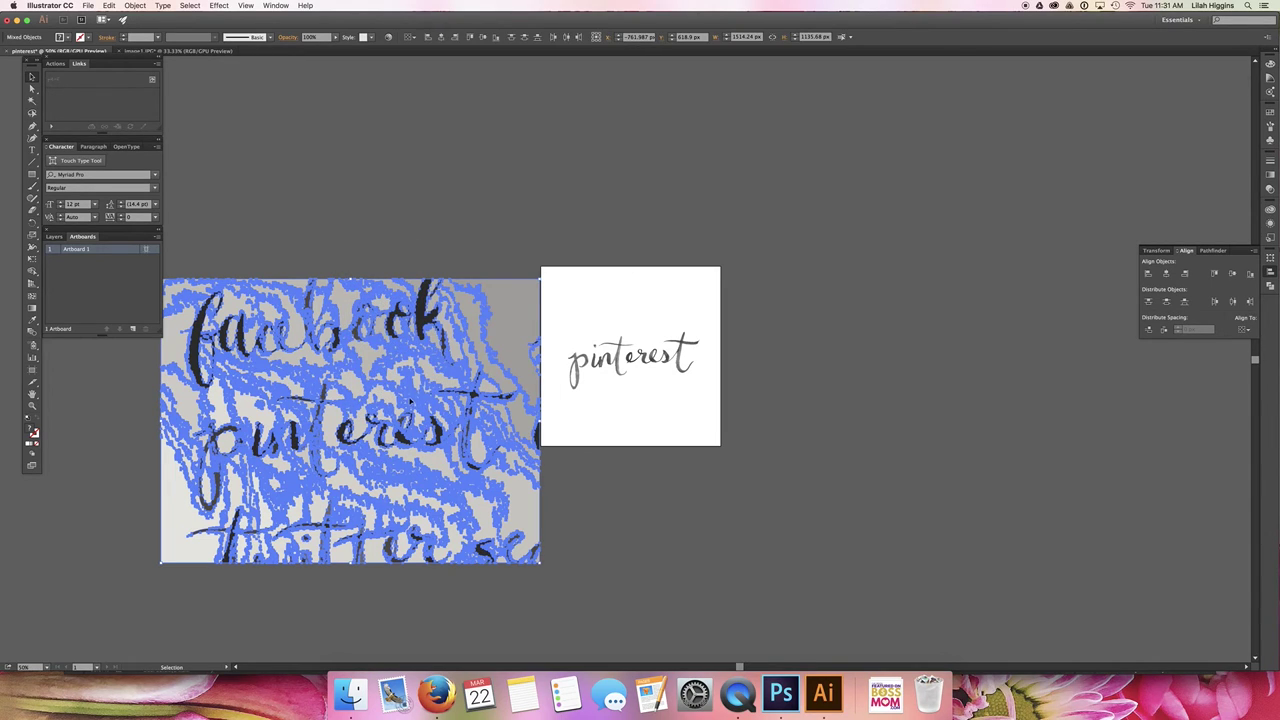
left_click(434, 382)
key("Delete")
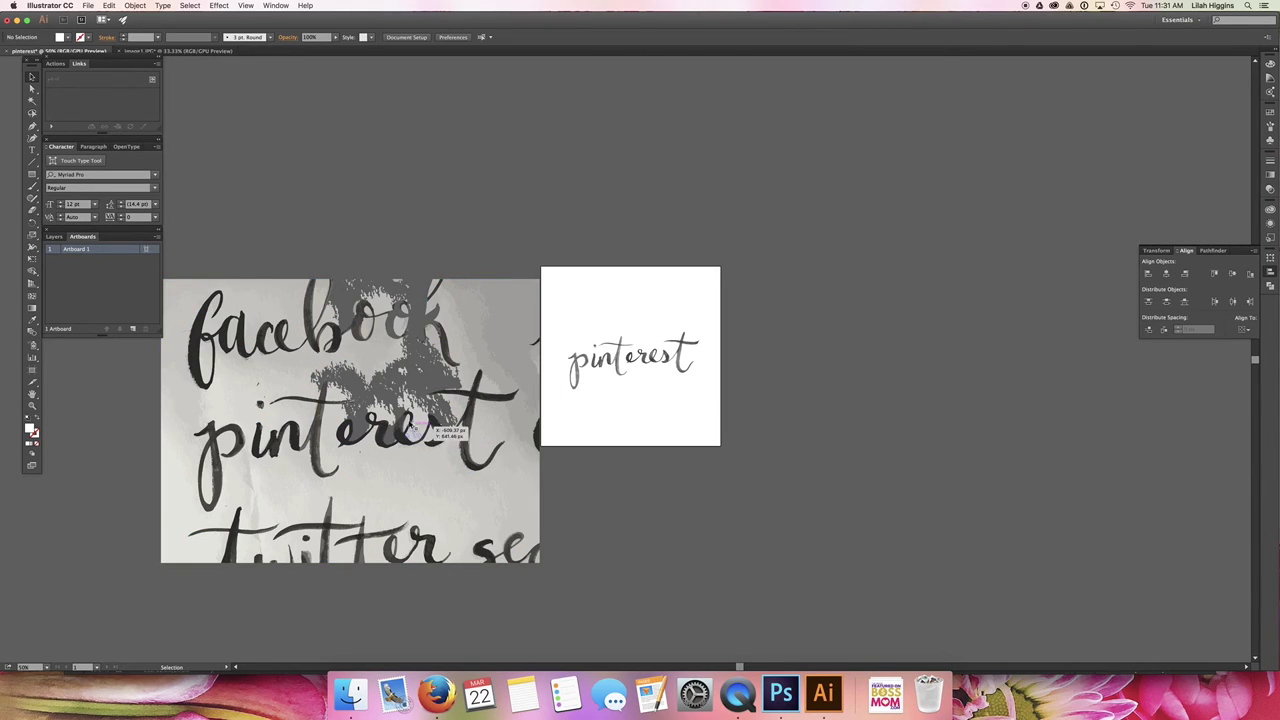
- Enlarge the transparent pinterest lettering to about 1286 px wide and move it so its first letters lie on the artboard
key("super+plus")
key("super+plus")
scroll(282, 456, "left", 4)
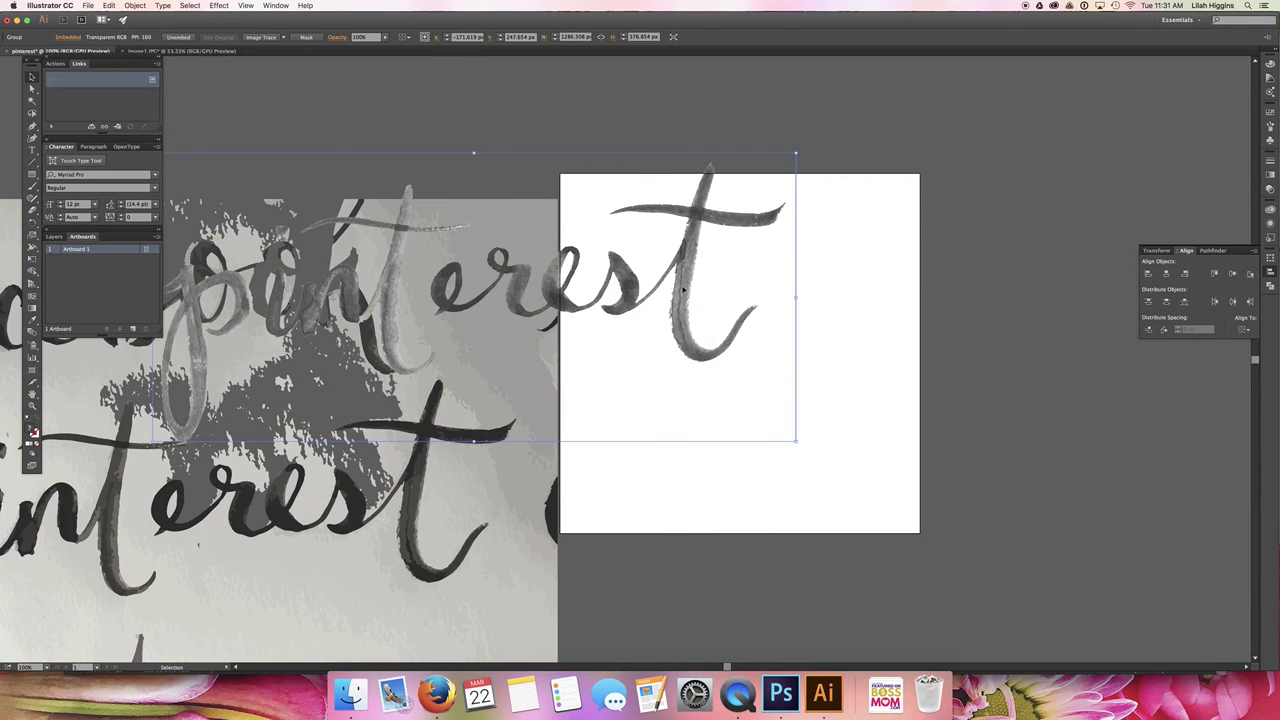
left_click_drag(683, 290, 1006, 349)
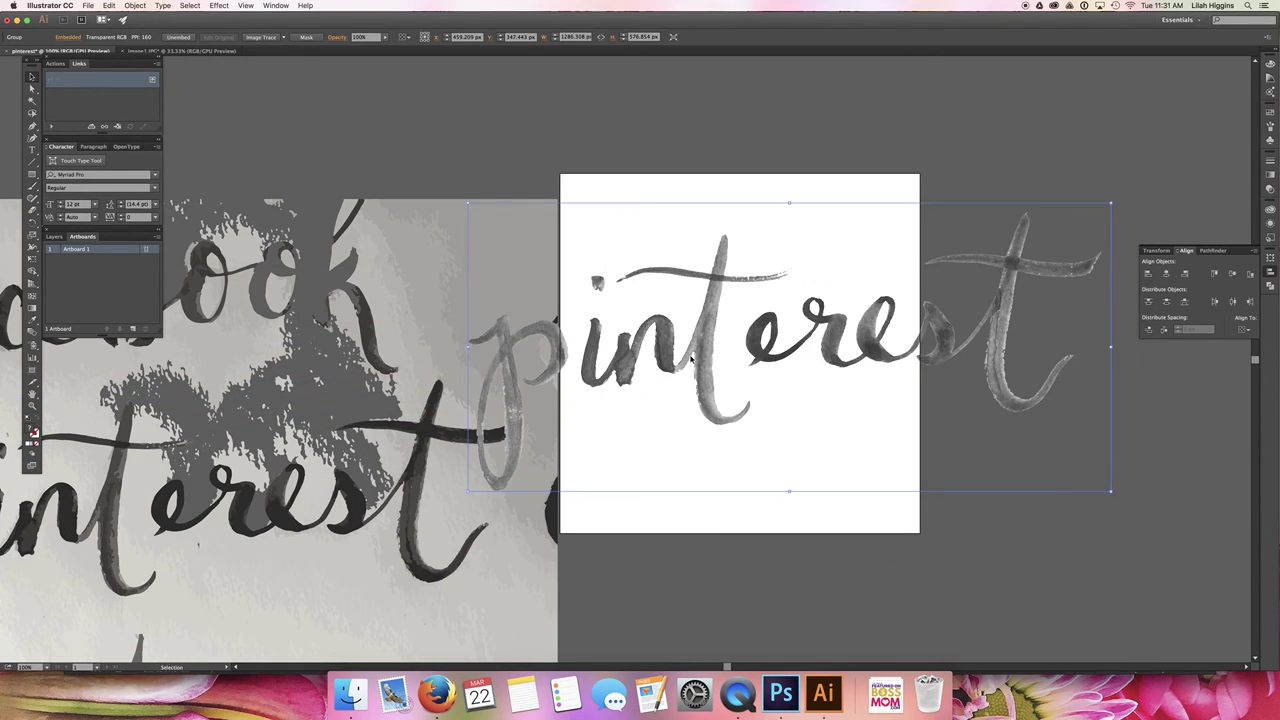
left_click_drag(691, 358, 815, 327)
left_click(574, 186)
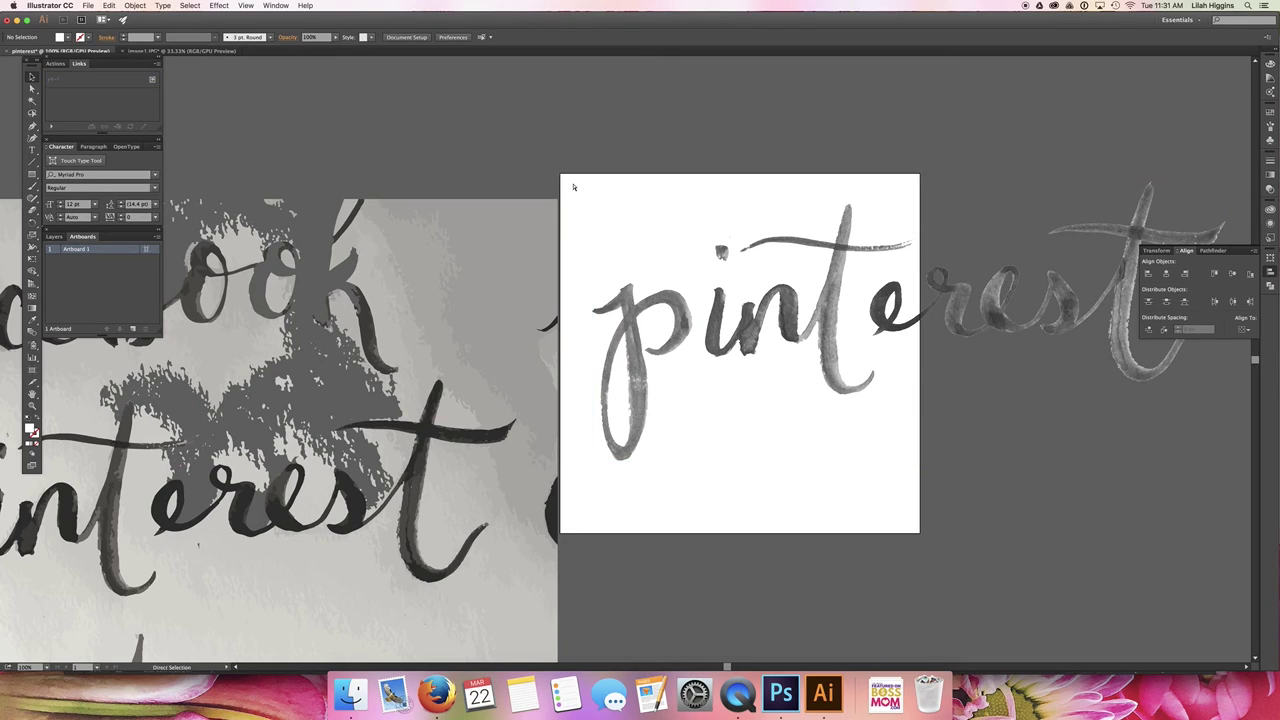
- Select the dark traced shape of the first letters in facebook and examine its paths and flat tones up close
key("super+minus")
key("super+minus")
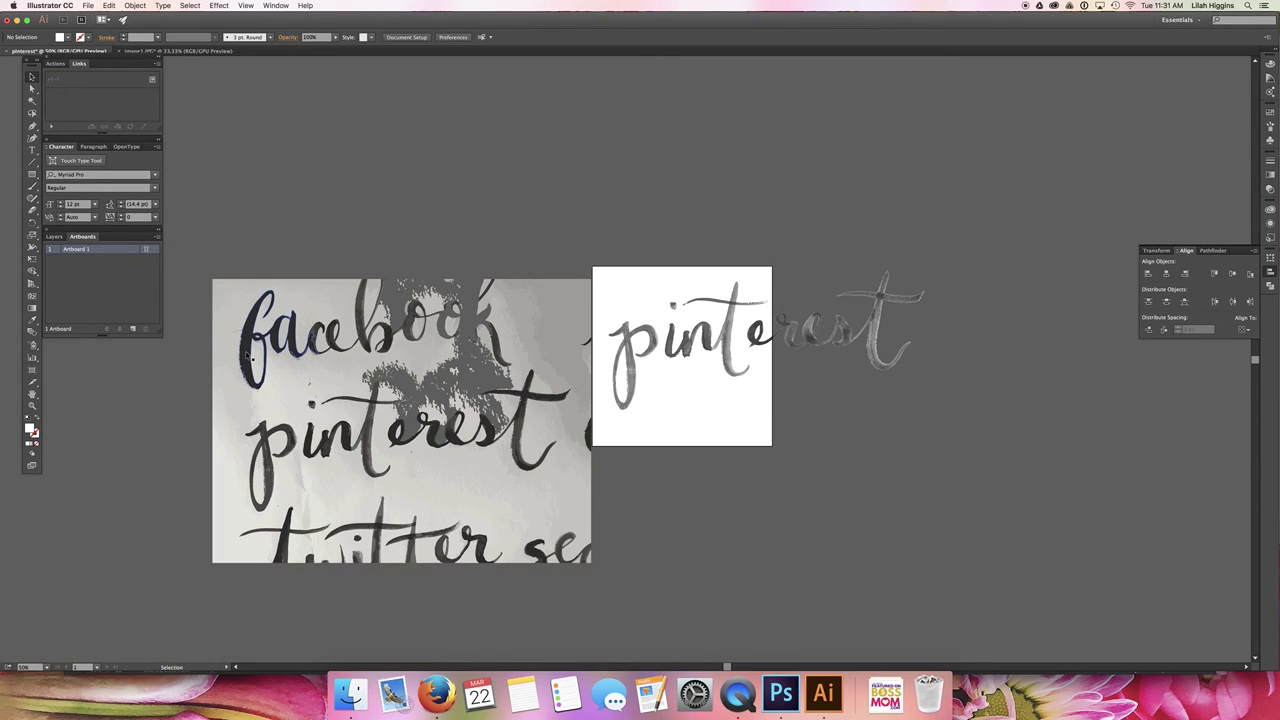
left_click(275, 340)
key("super+plus")
key("super+plus")
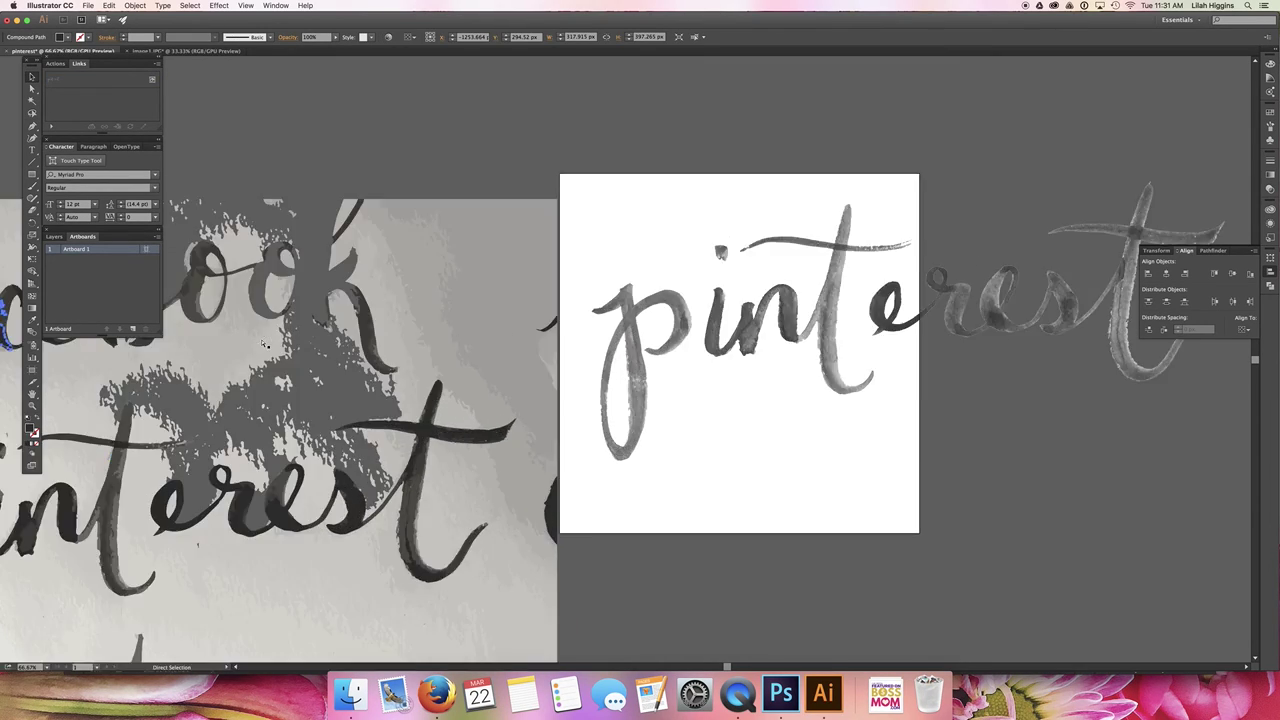
scroll(297, 353, "left", 5)
key("a")
key("super+plus")
key("super+plus")
key("v")
scroll(330, 257, "left", 5)
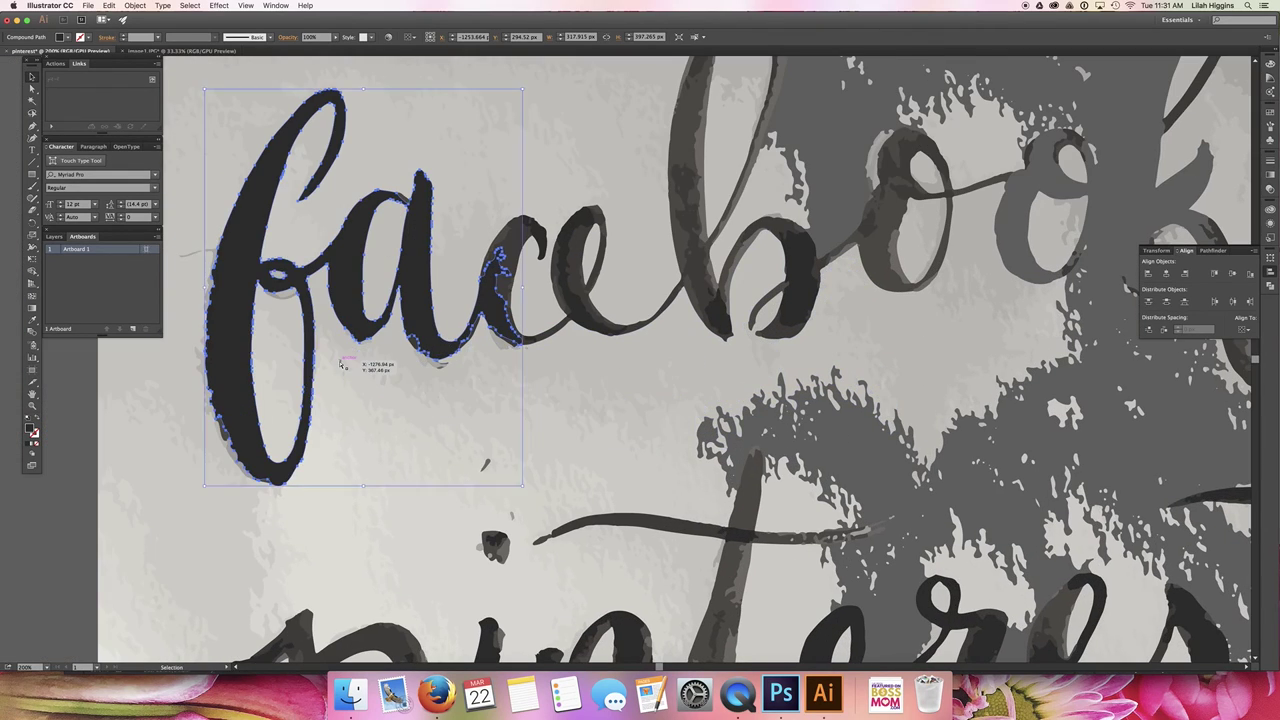
scroll(330, 257, "up", 2)
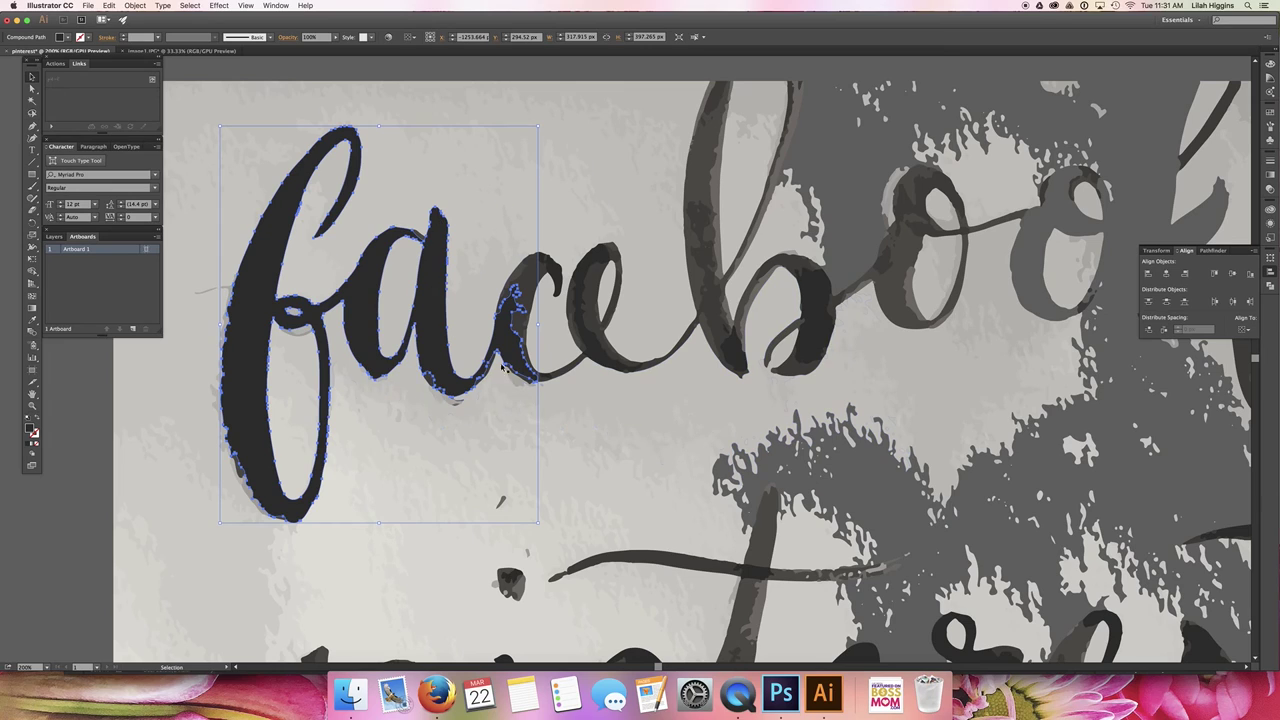
key("super+minus")
key("super+minus")
key("super+minus")
key("super+minus")
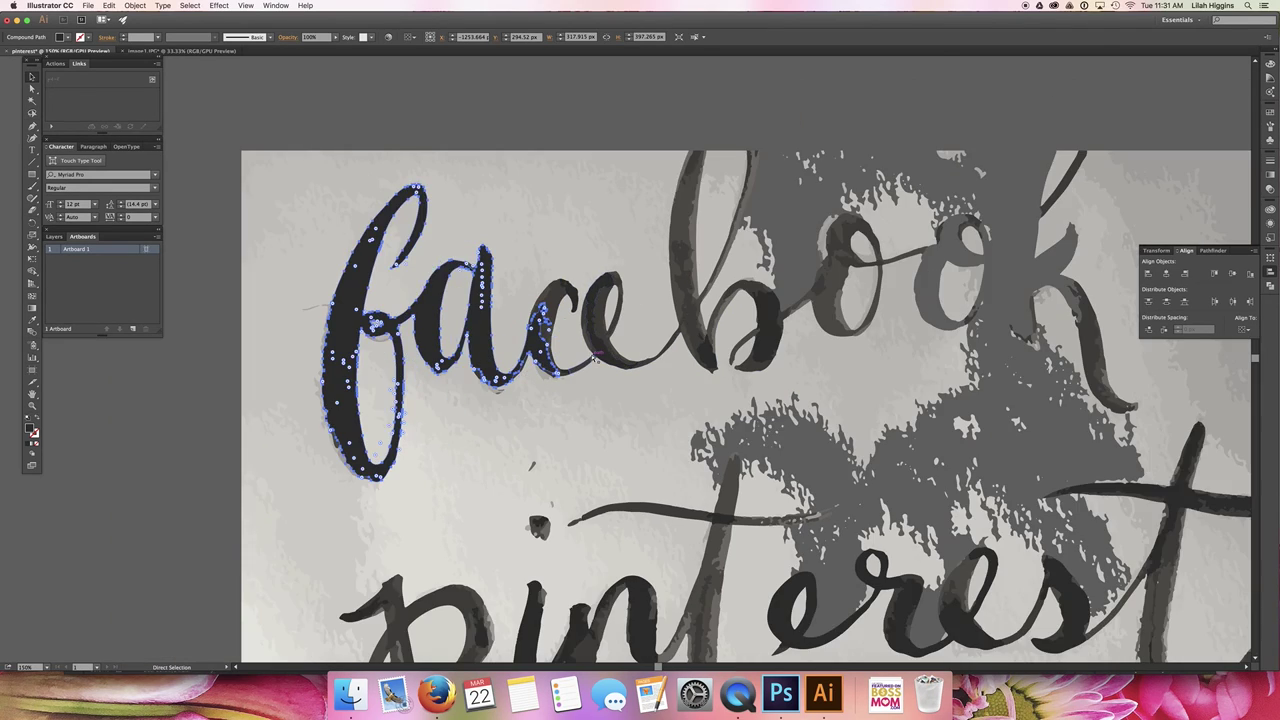
- Delete all of the traced artwork beside the artboard
left_click(925, 637)
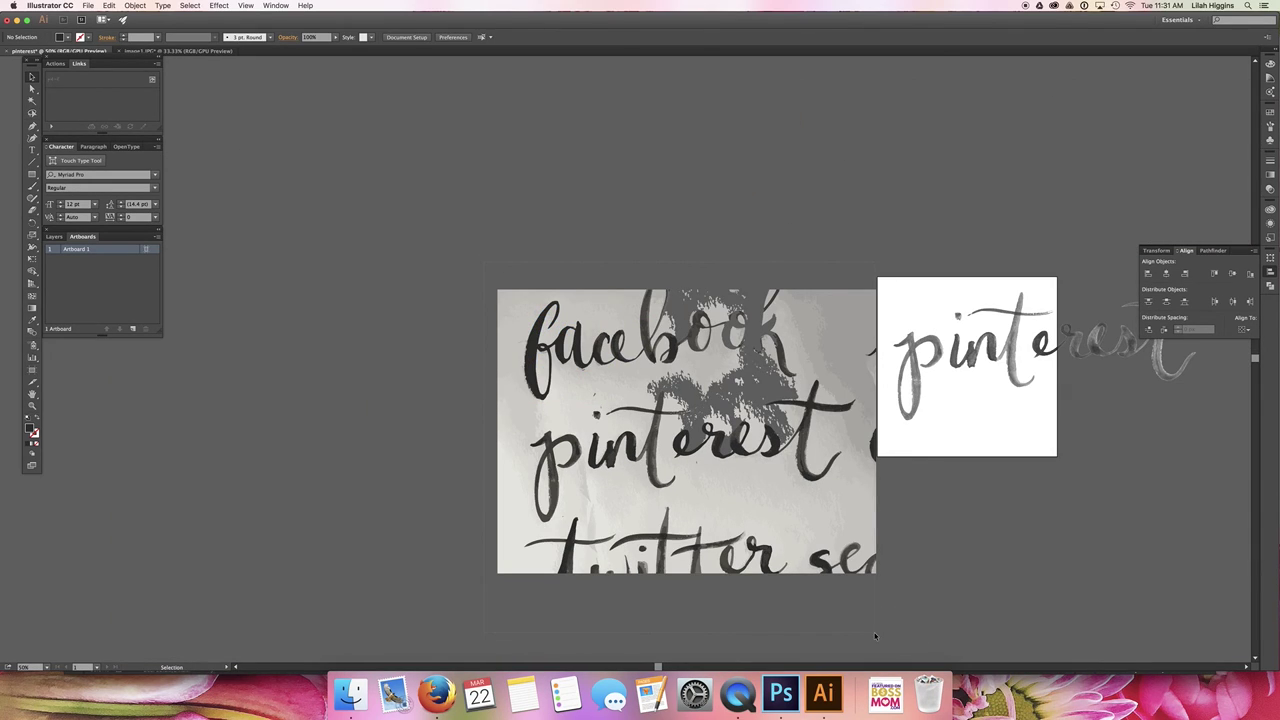
left_click_drag(881, 633, 880, 630)
key("Delete")
scroll(851, 517, "right", 3)
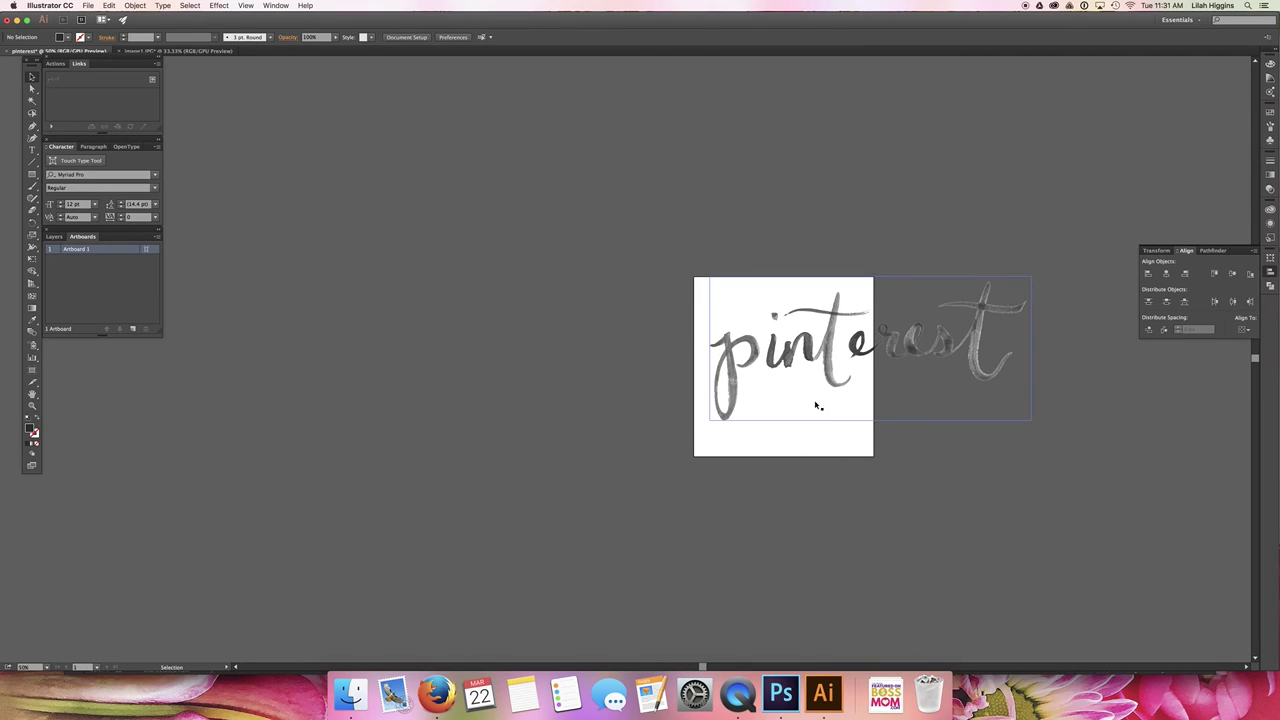
- Scale the pinterest lettering down to about 521 px wide and position it in the middle of the artboard
left_click_drag(822, 347, 734, 394)
left_click_drag(937, 465, 824, 372)
key("super+1")
scroll(831, 393, "right", 10)
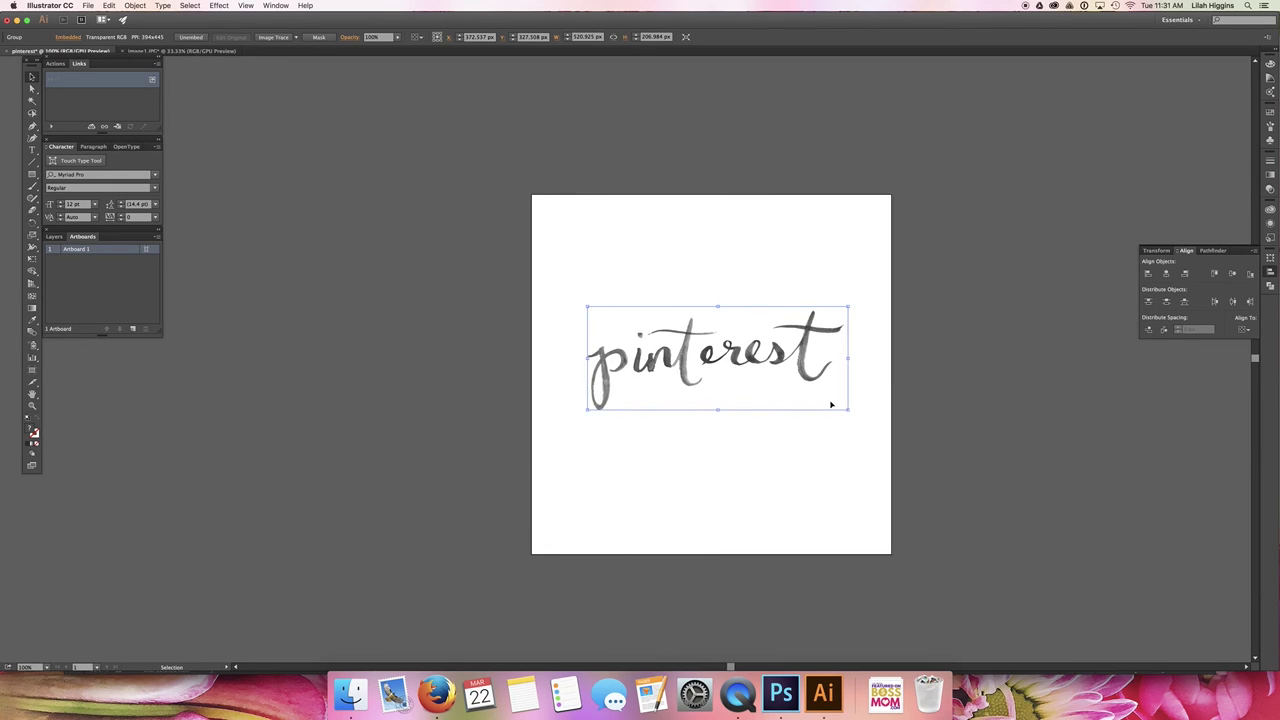
- Reshape the pinterest lettering to be slightly wider and flatter, and deselect it
key("super+=")
scroll(830, 407, "down", 1)
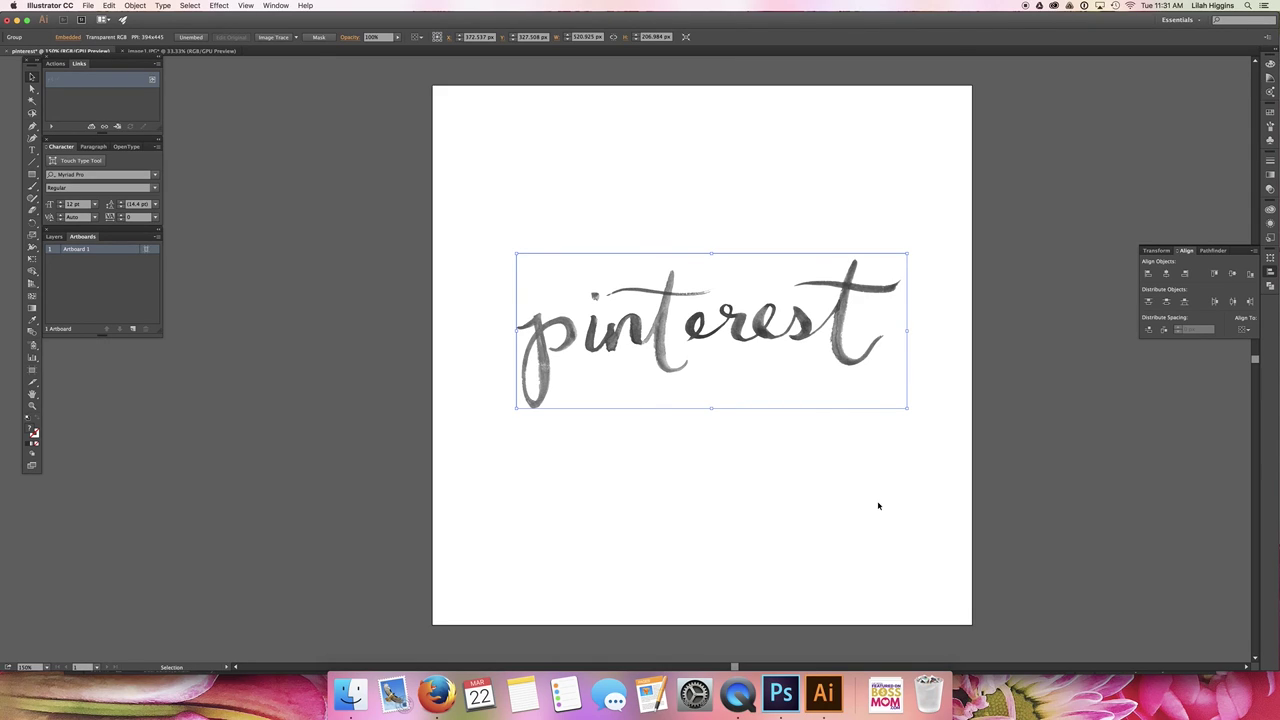
left_click_drag(910, 330, 929, 343)
left_click(940, 374)
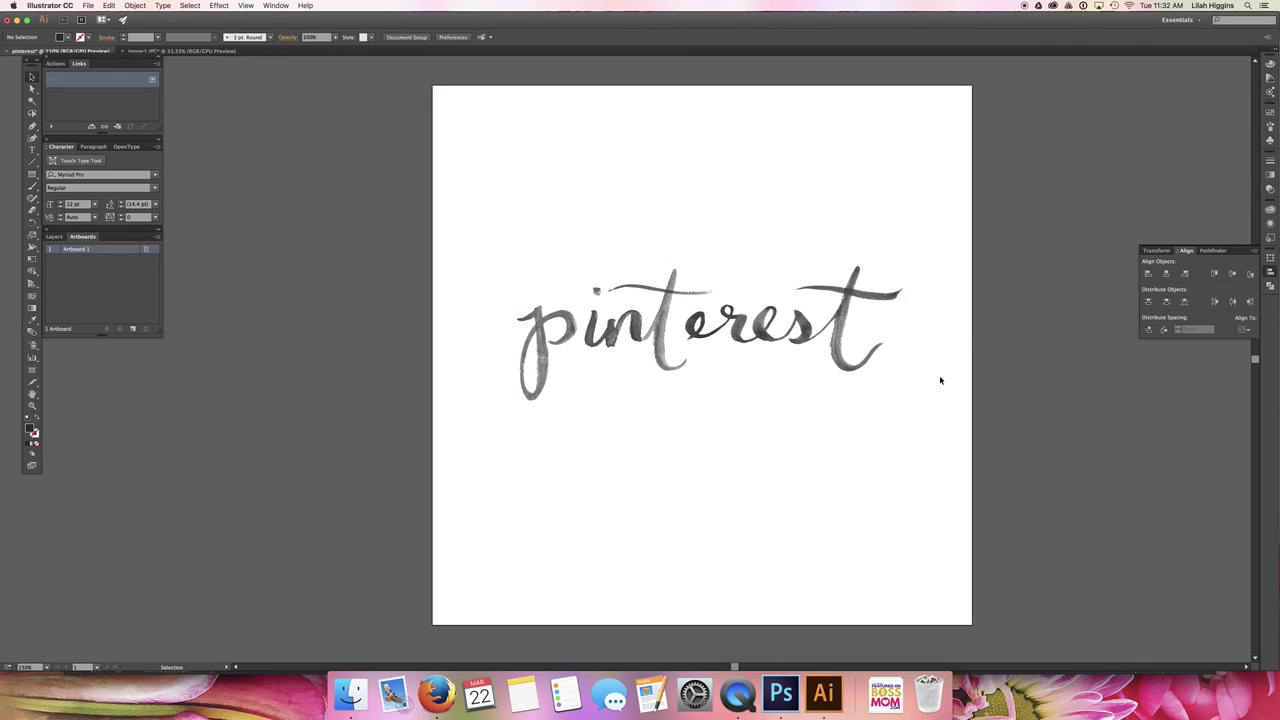